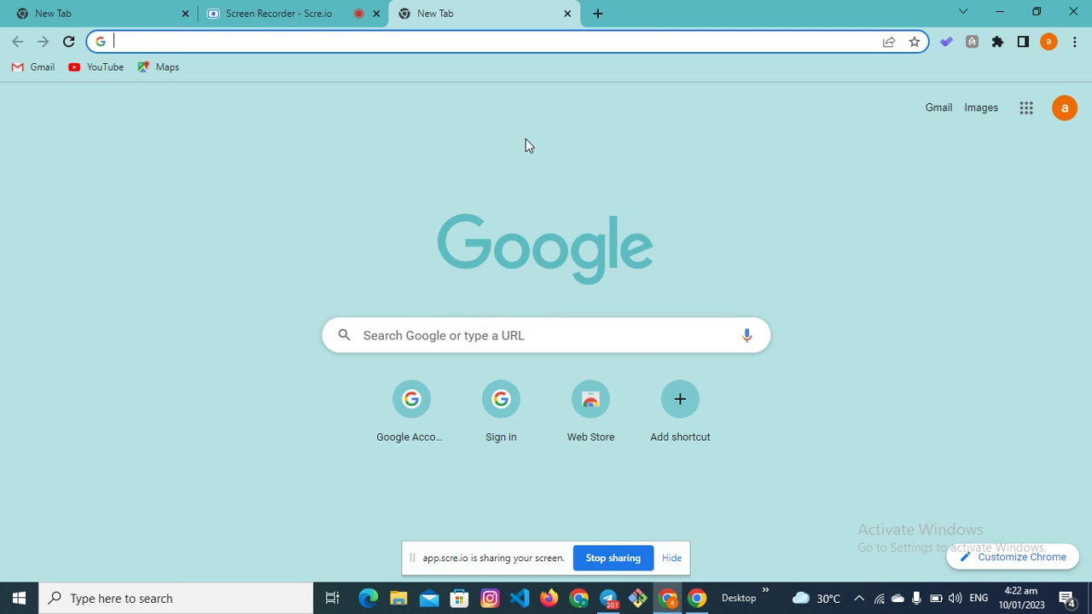
Search Google for 'google play console' by accepting the autocomplete suggestion
click(410, 333)
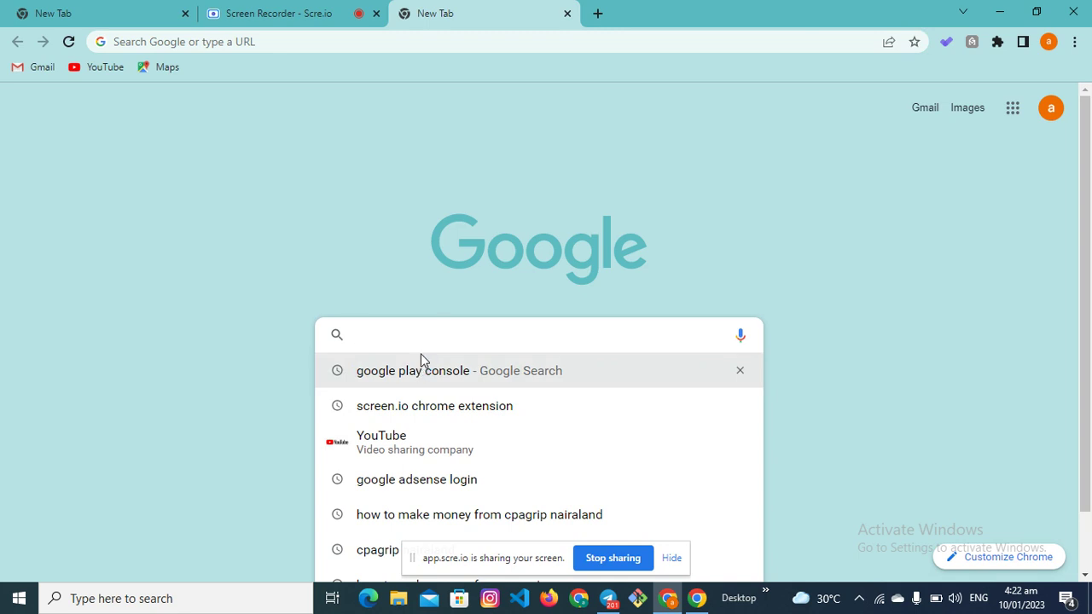
click(248, 46)
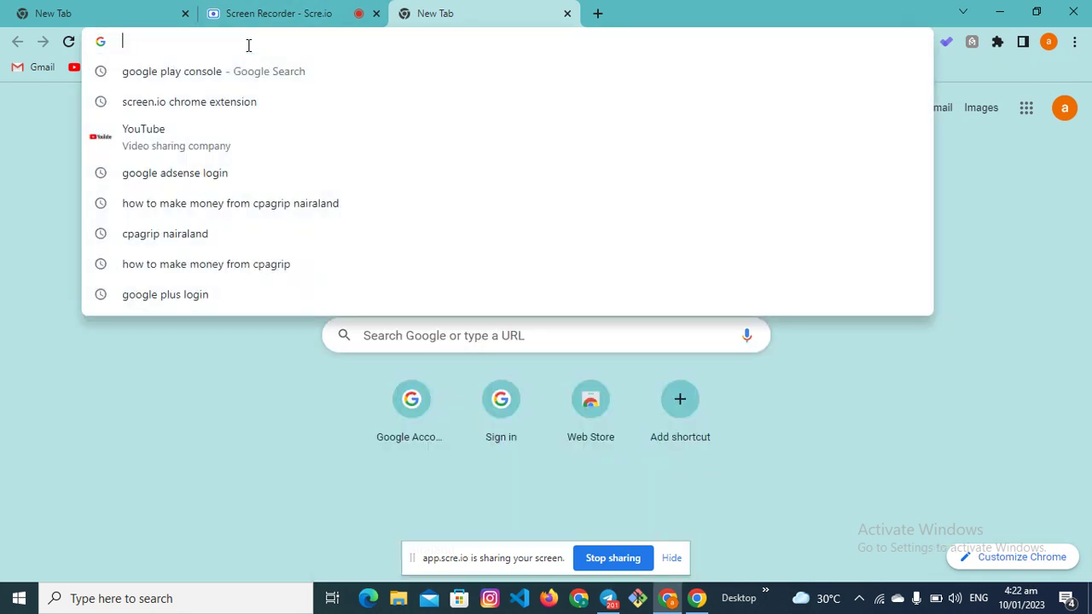
text(G)
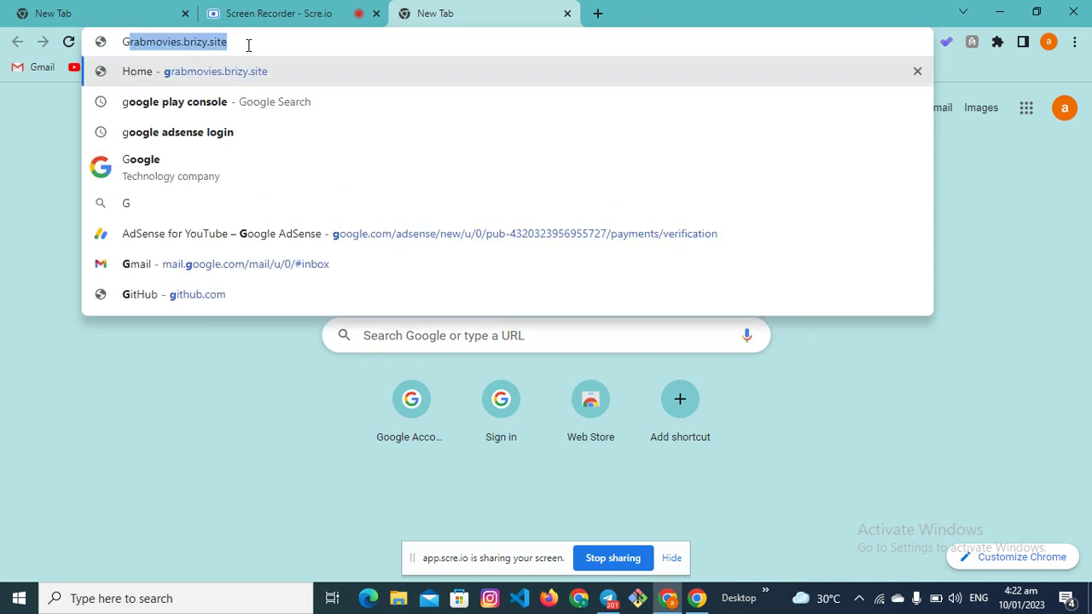
text(oogle)
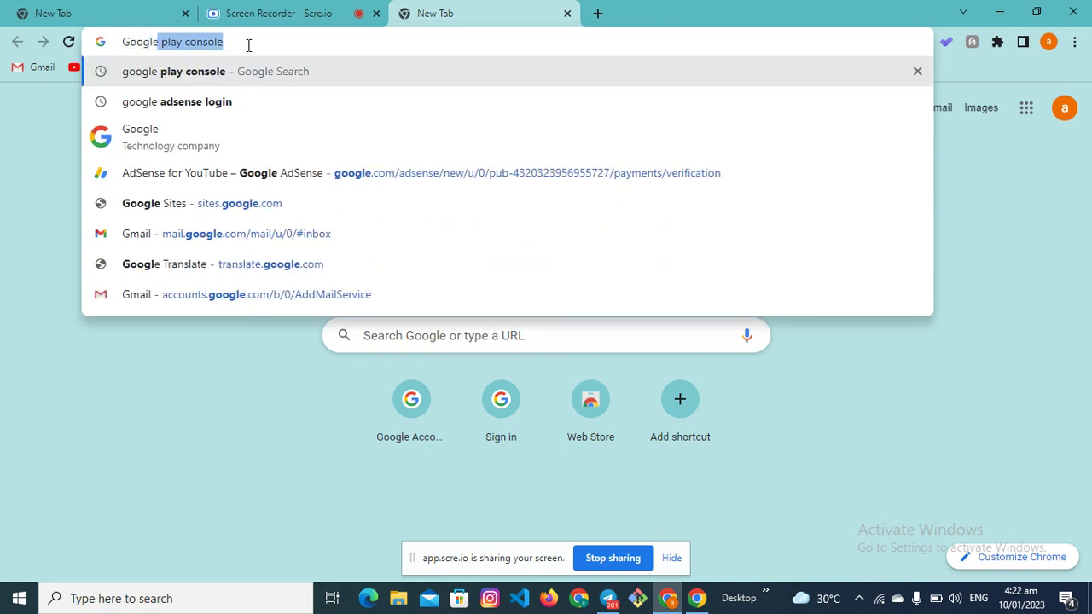
text( play)
key(Right)
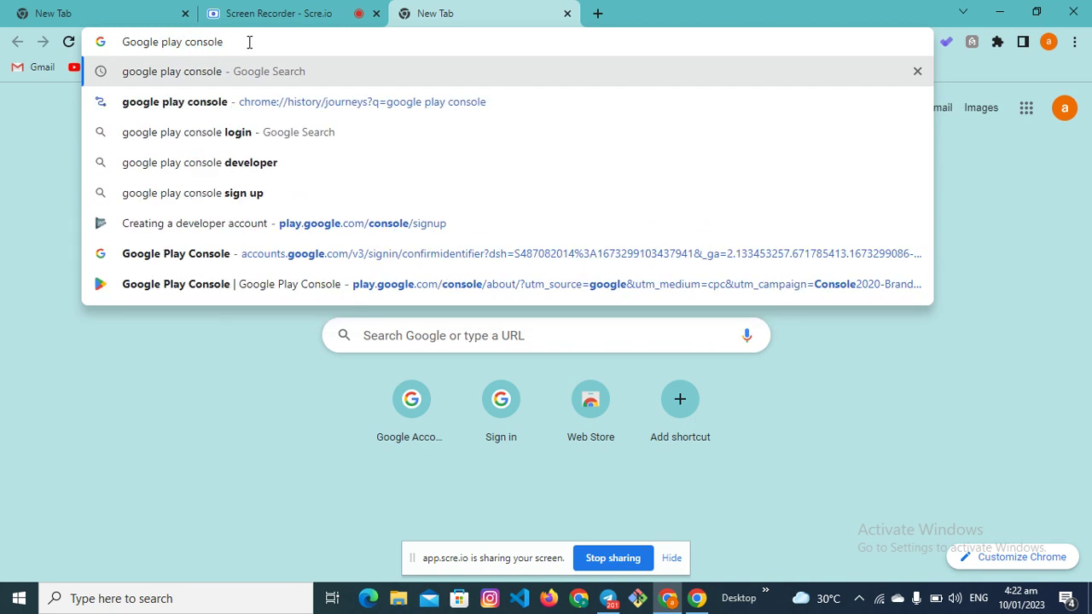
key(Return)
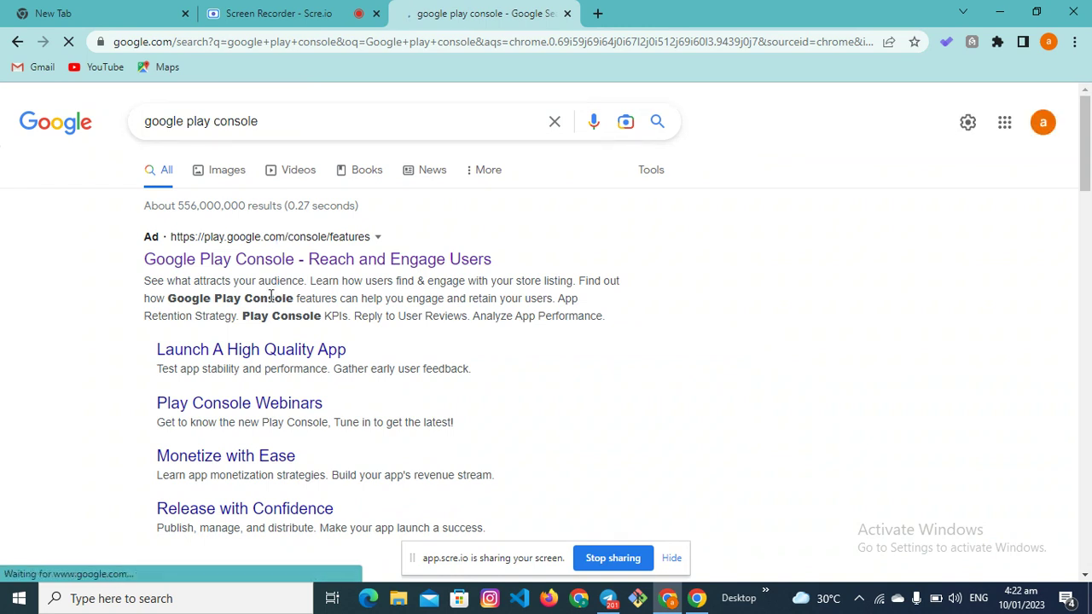
Open the 'Google Play Console – Reach and Engage Users' result and skim its landing page
click(310, 261)
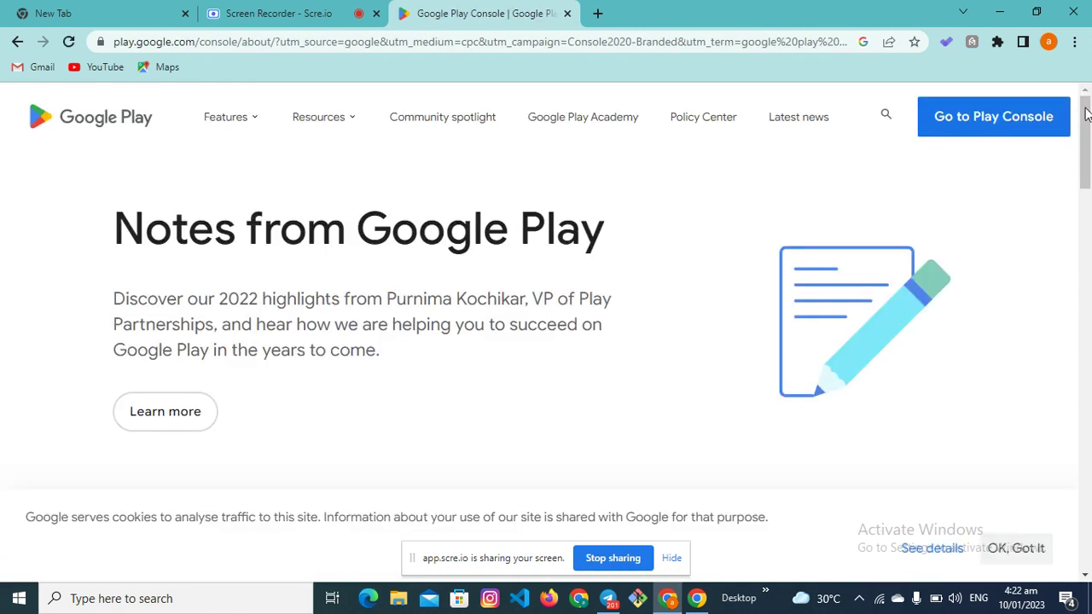
drag(1081, 136, 1082, 218)
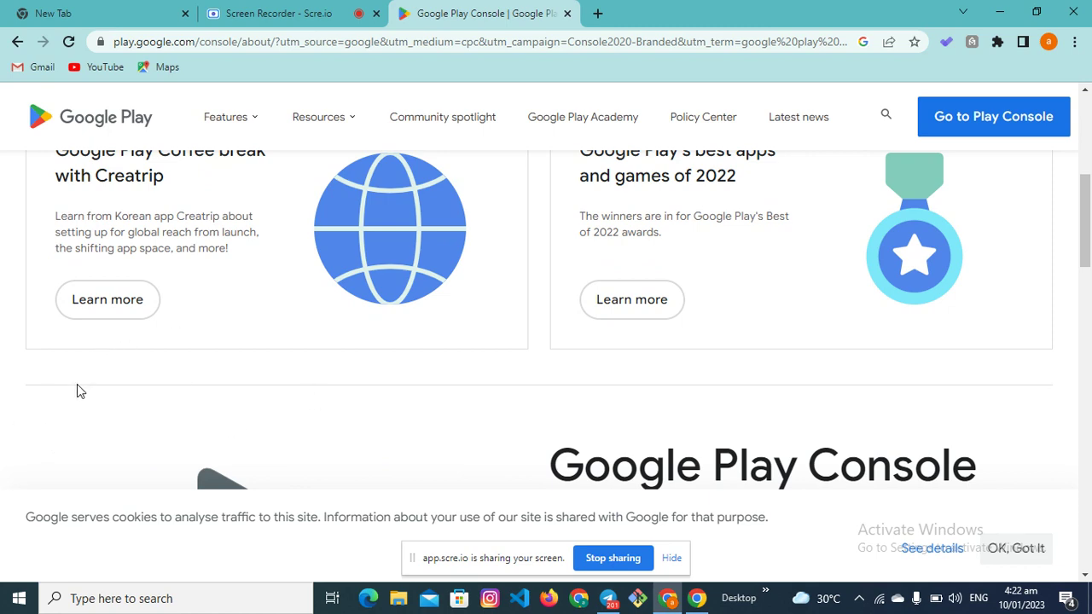
drag(1086, 182, 1085, 107)
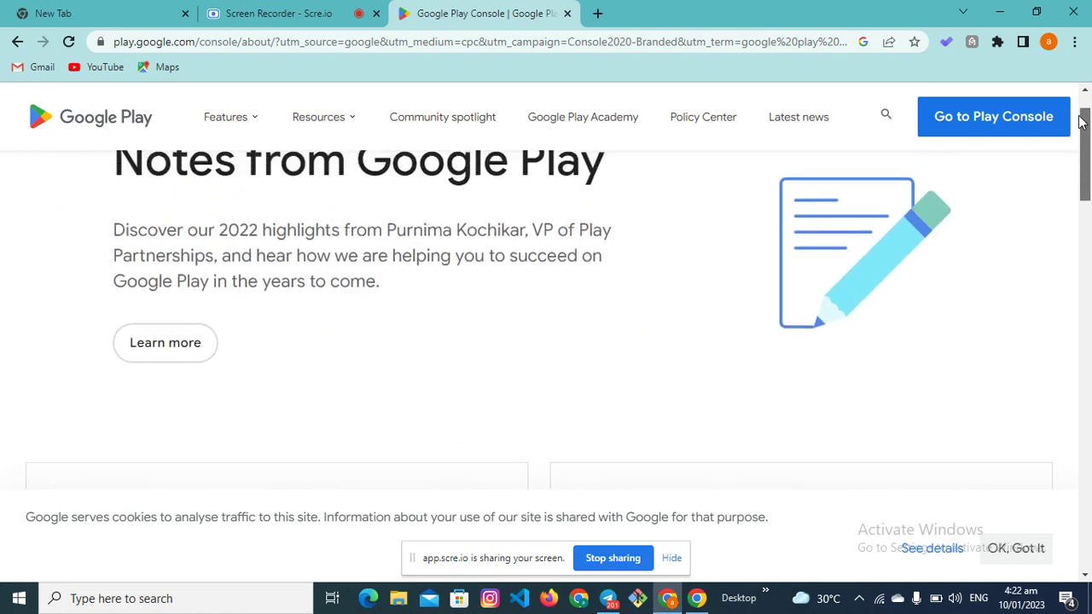
Go to Play Console and choose Get started under the Yourself account type
click(995, 122)
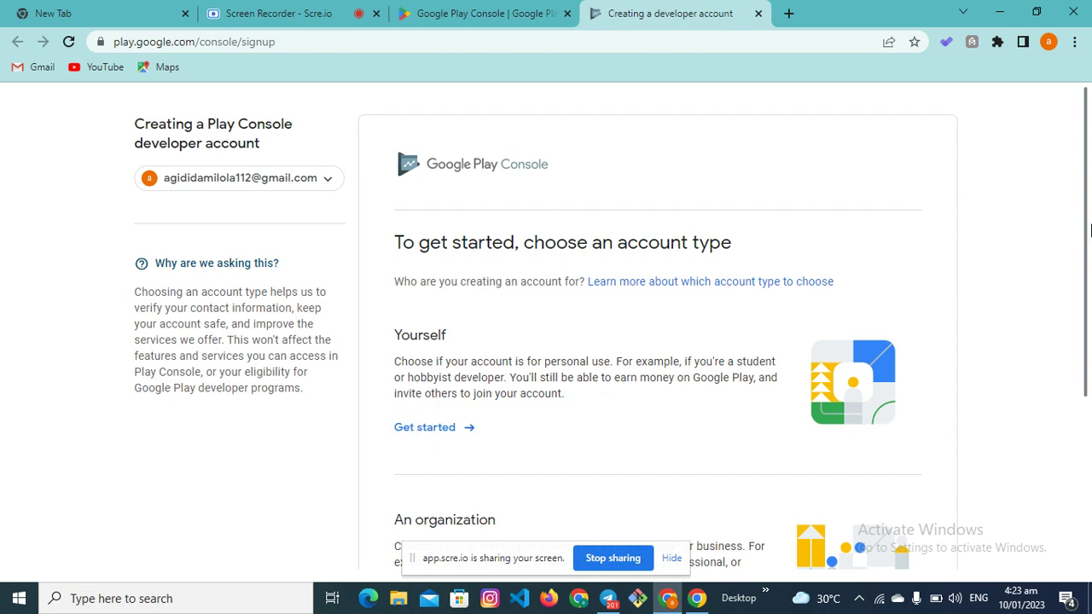
drag(1087, 308, 1088, 334)
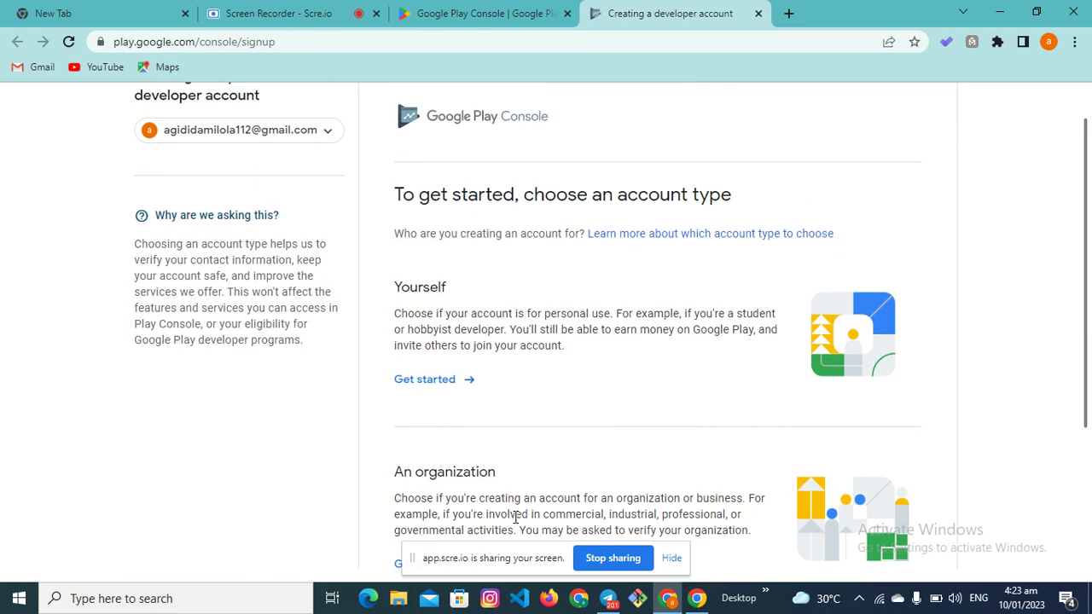
click(444, 380)
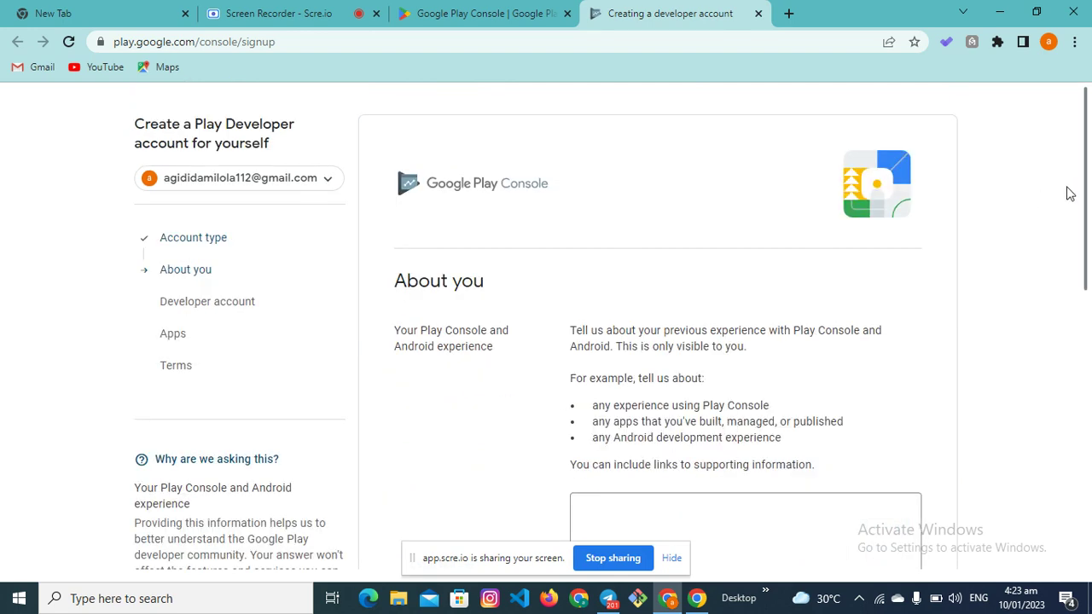
Enter 'I am a newbie' as your Play Console and Android experience
drag(1089, 168, 1089, 218)
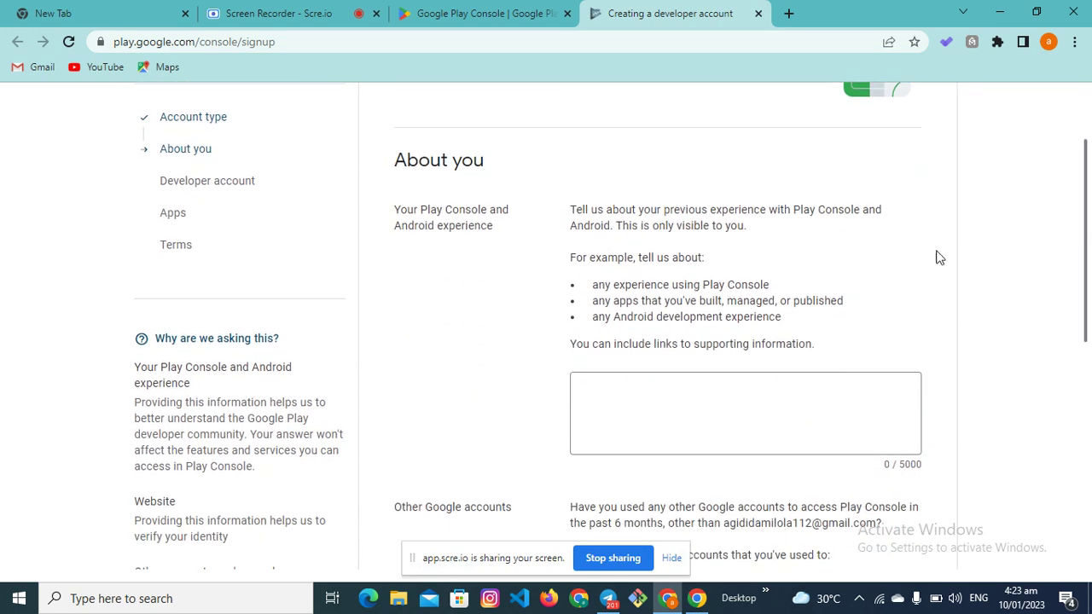
click(634, 390)
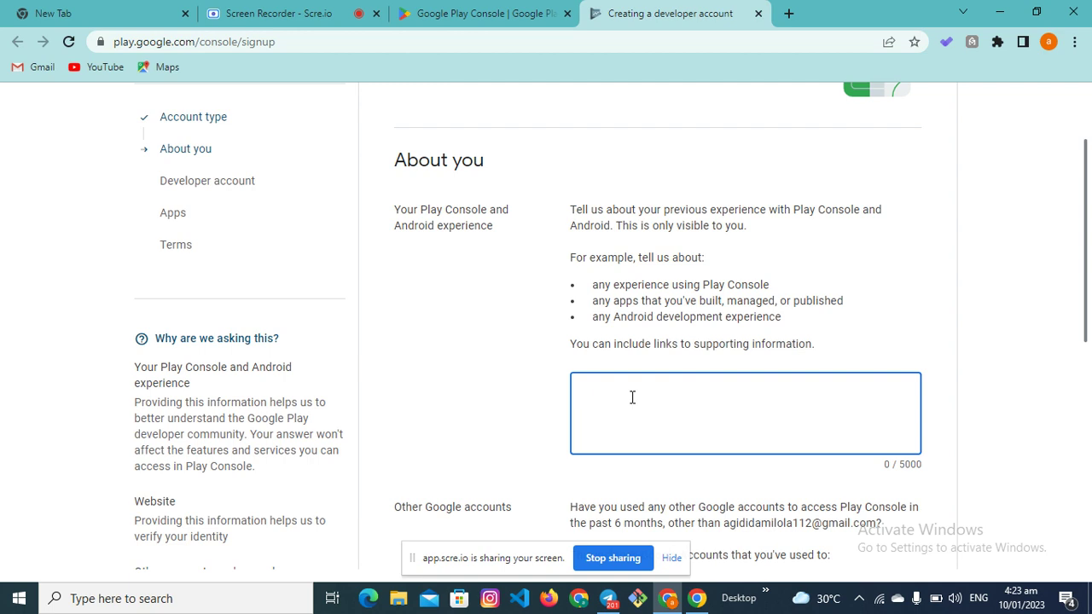
text(Y)
key(BackSpace)
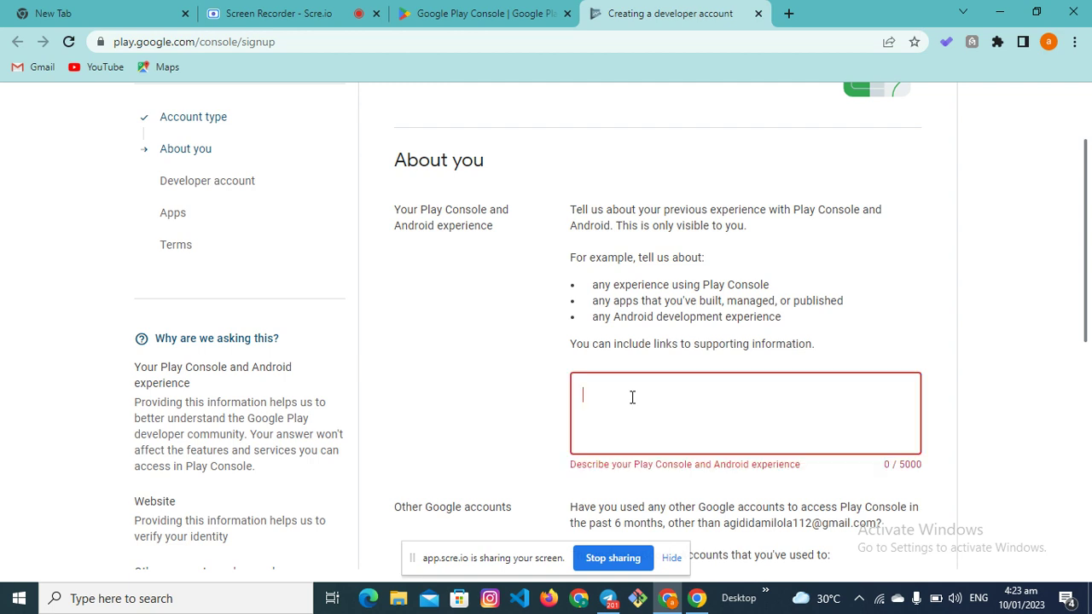
text(I)
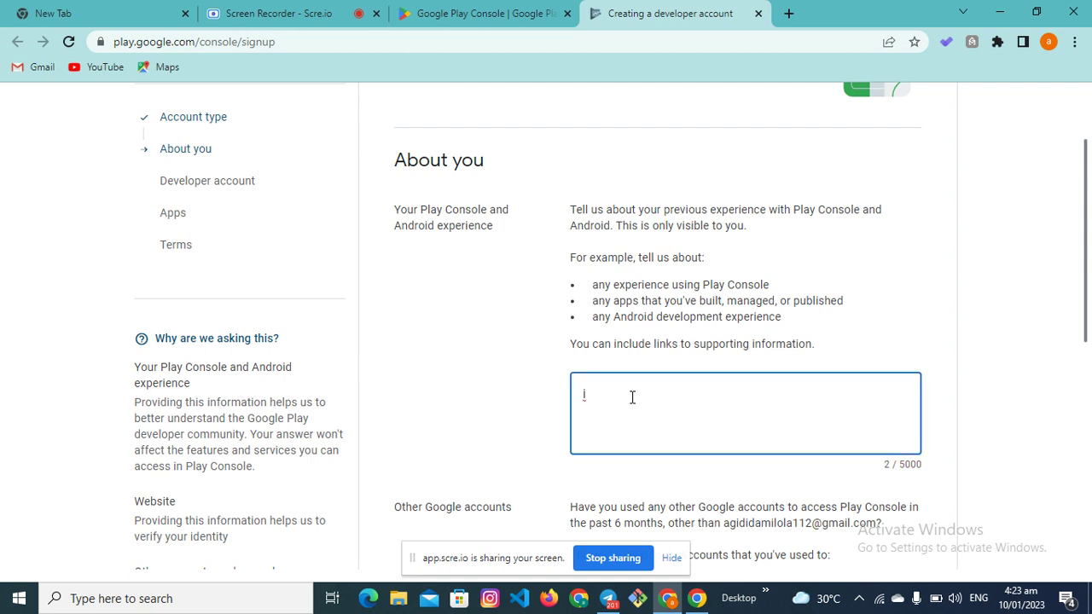
text( am a newbie)
drag(1090, 247, 1087, 376)
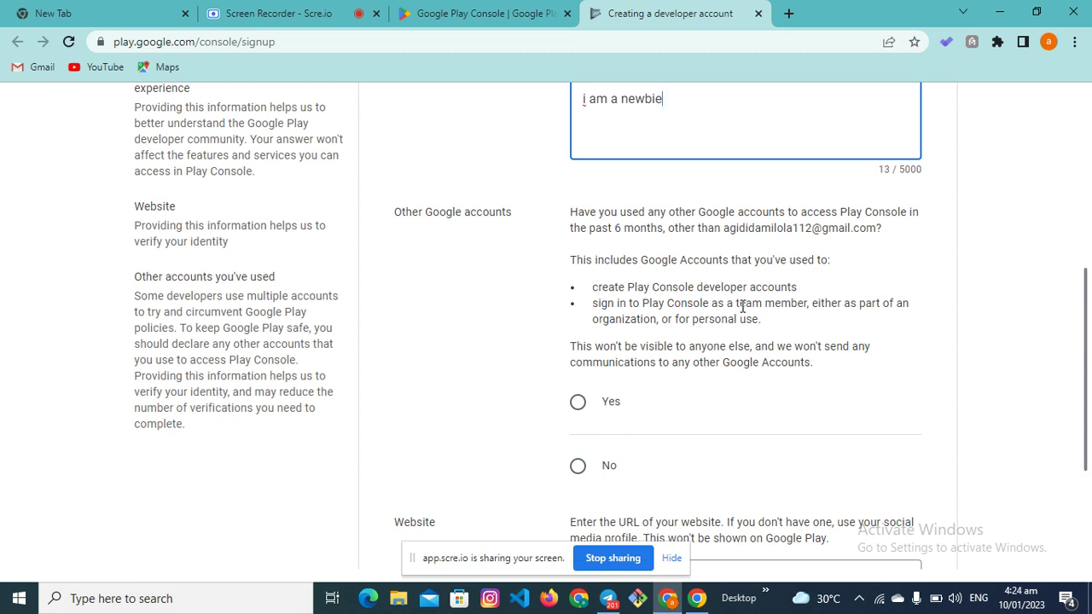
Answer No to having used other Google accounts
click(577, 469)
drag(533, 568, 263, 559)
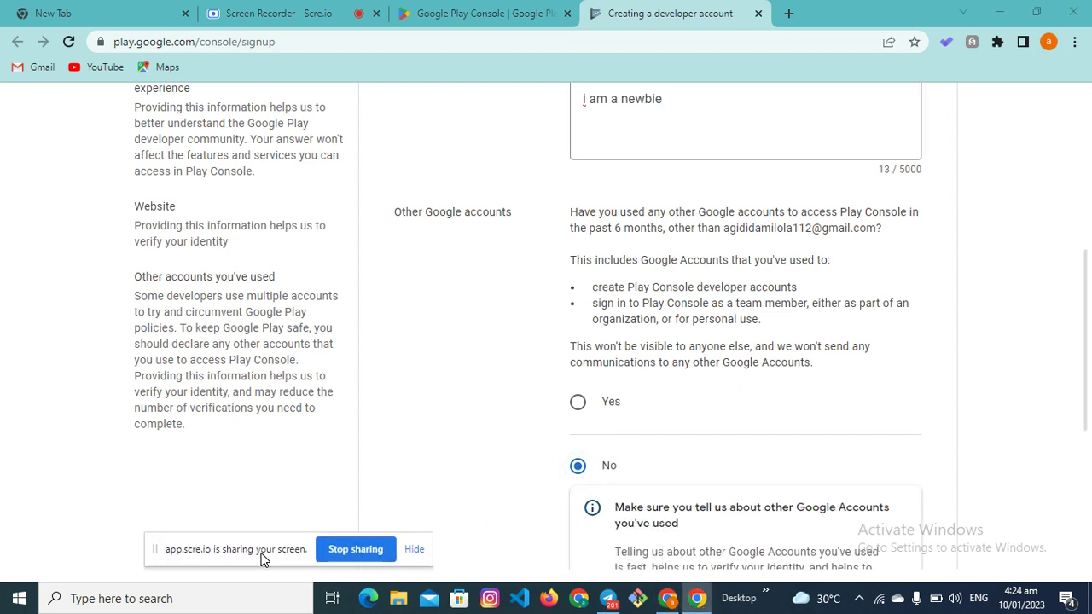
click(414, 551)
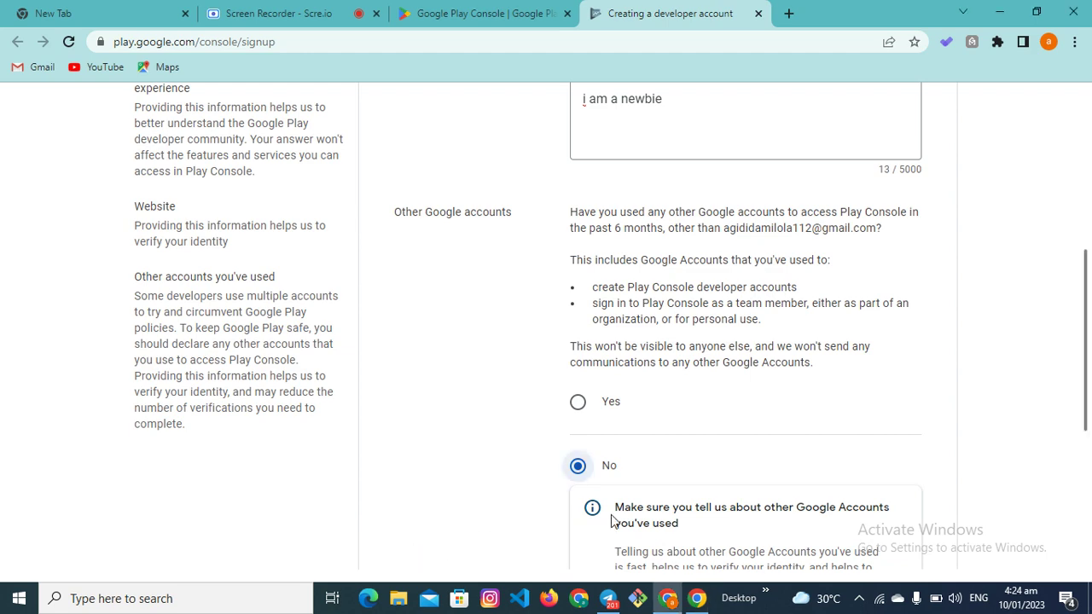
drag(1088, 321, 1089, 447)
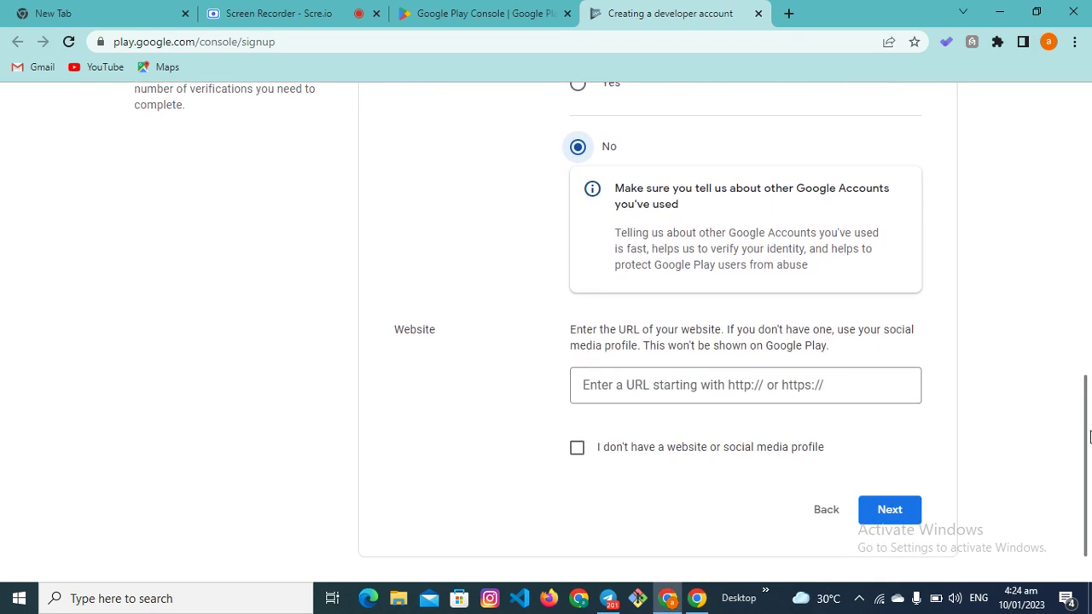
Declare no website or social media profile and submit the About you step
click(668, 386)
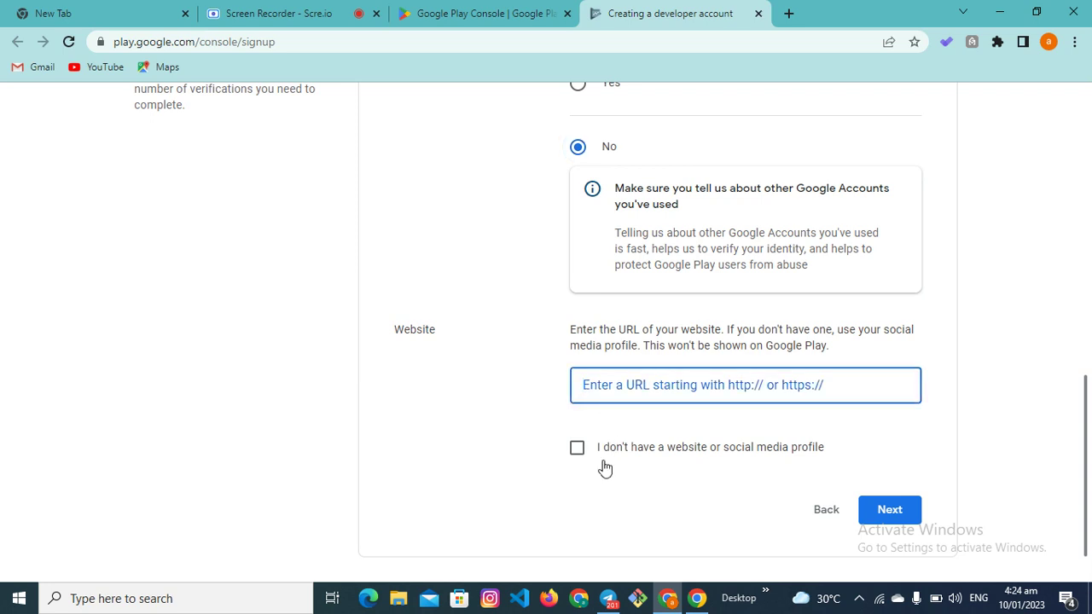
click(577, 449)
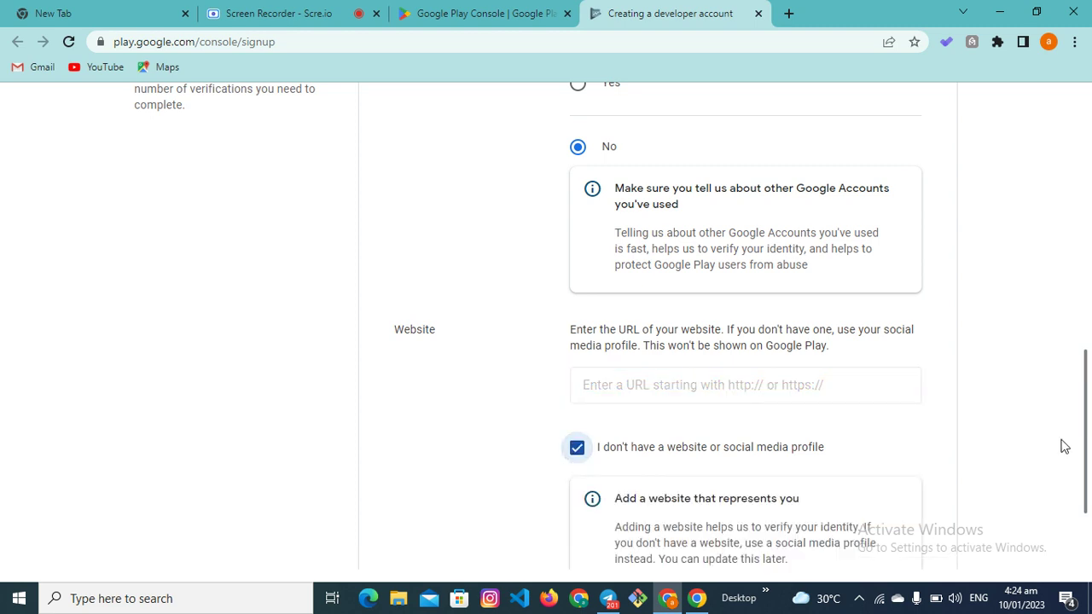
drag(1090, 497, 1087, 552)
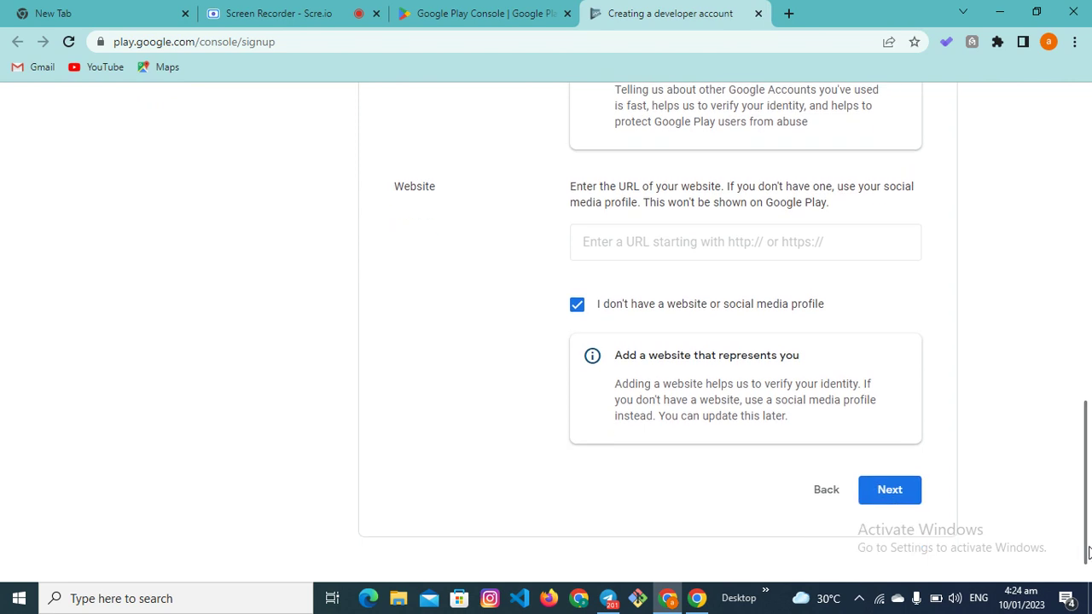
click(905, 491)
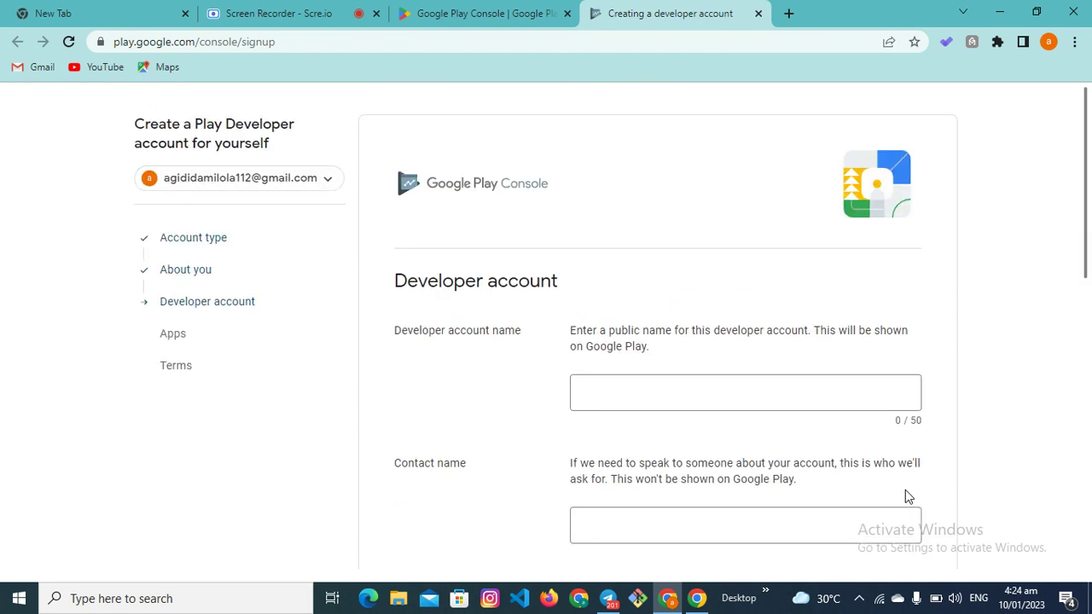
Enter the developer account name
click(726, 394)
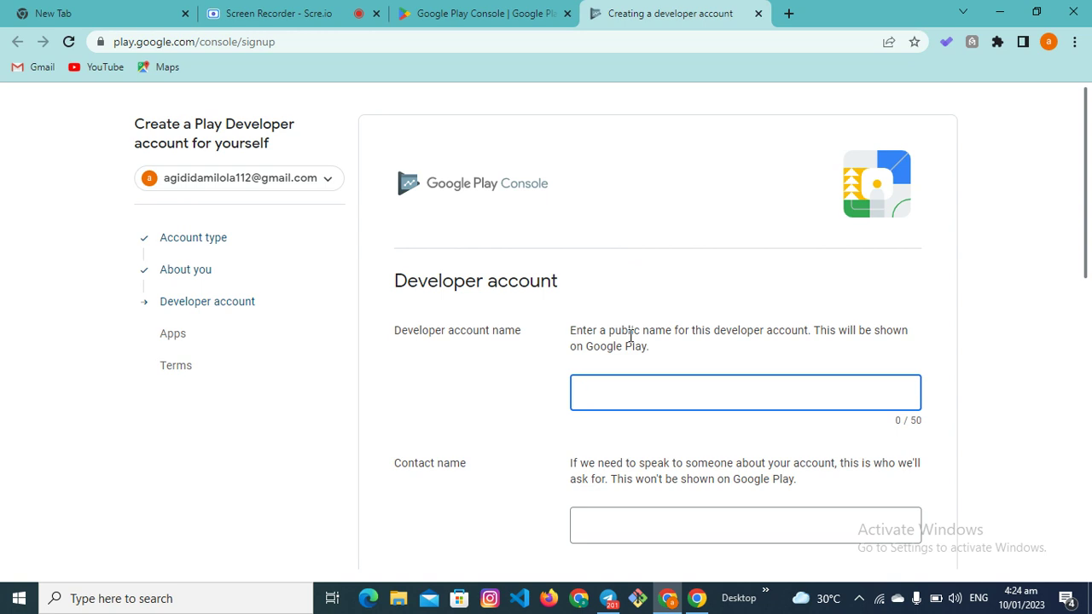
text(unique te)
key(BackSpace)
key(BackSpace)
key(BackSpace)
key(BackSpace)
key(BackSpace)
key(BackSpace)
key(BackSpace)
key(BackSpace)
key(BackSpace)
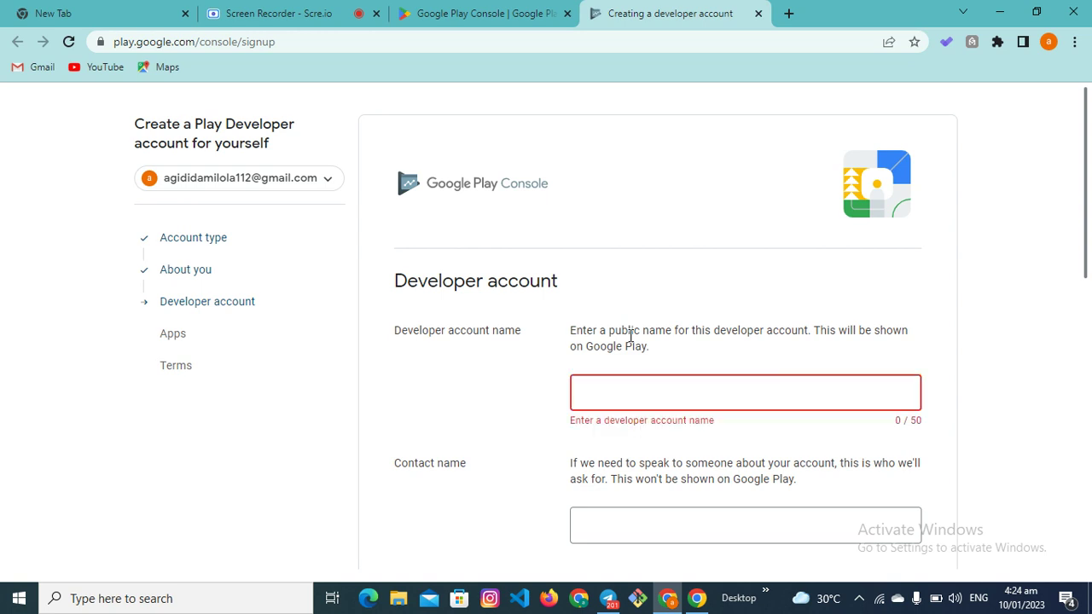
text(jose)
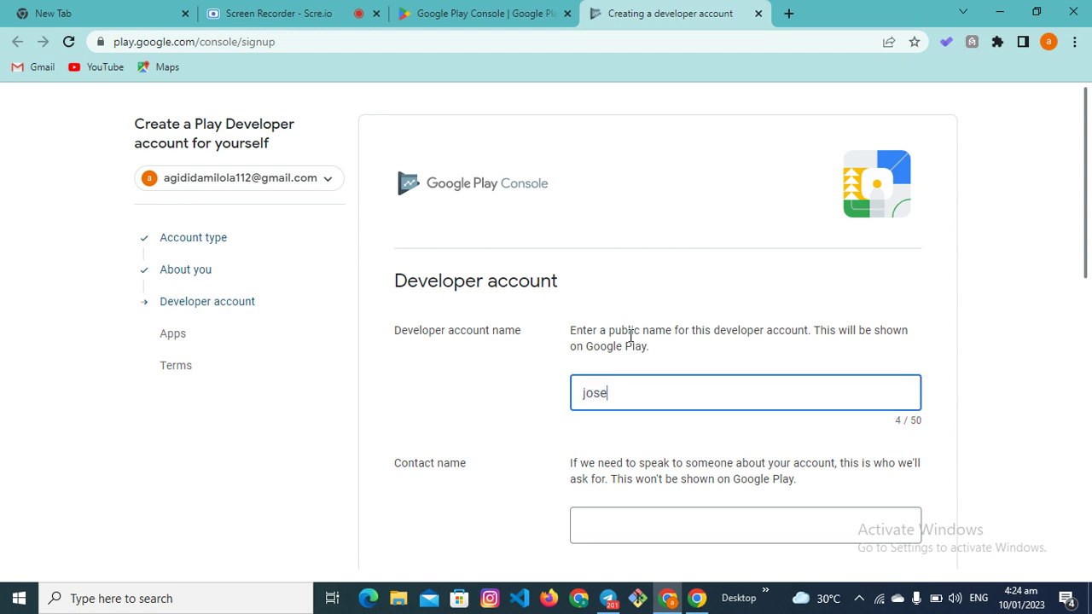
text(ph tech)
click(746, 431)
Fill in the contact's full name
drag(1087, 242, 1088, 302)
click(687, 384)
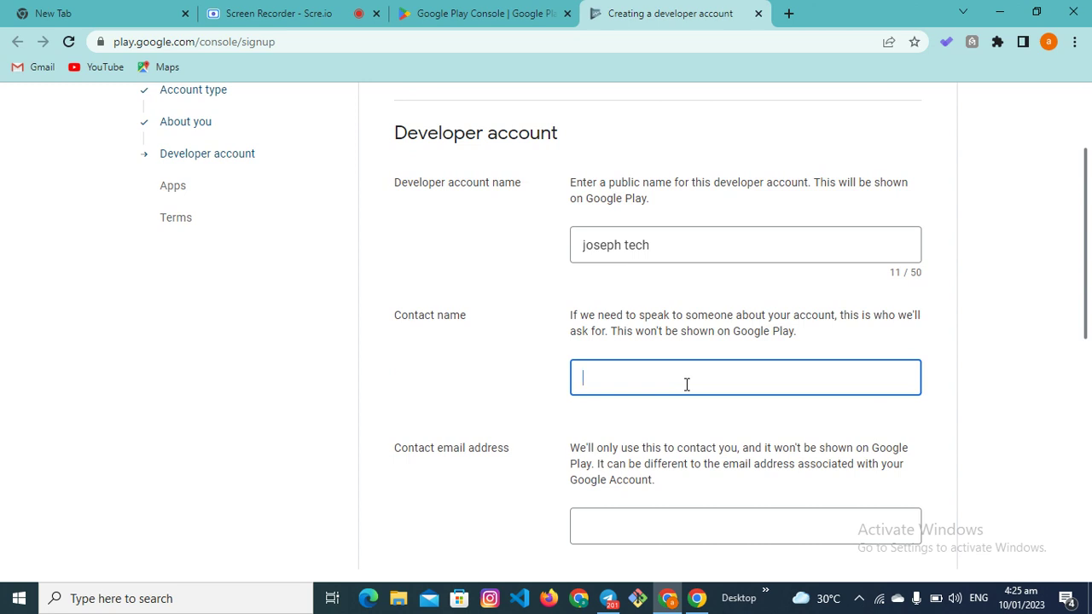
drag(1077, 305, 1079, 335)
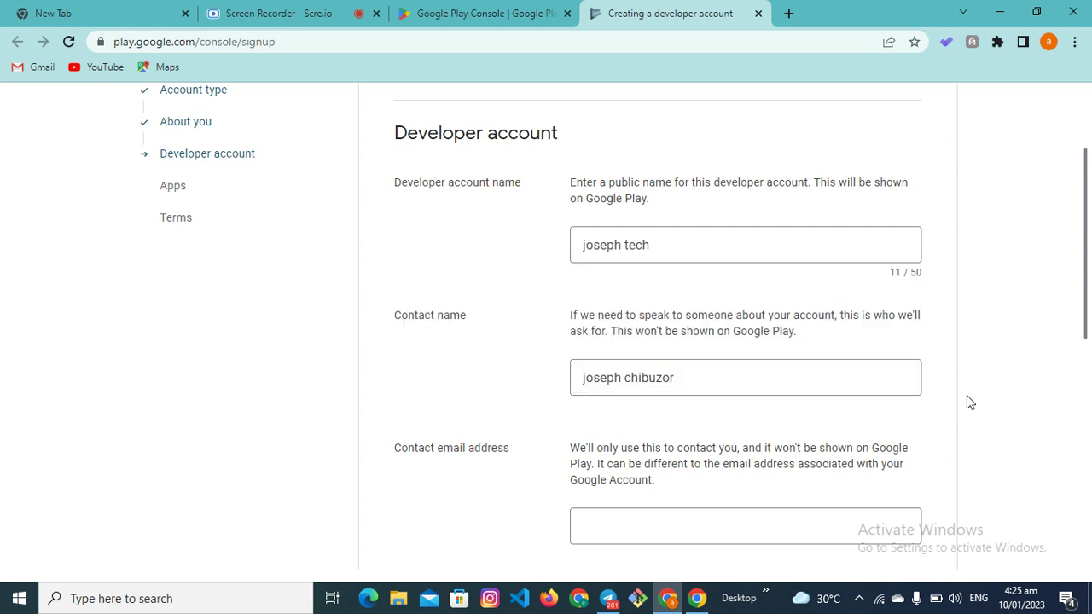
drag(1089, 319, 1088, 390)
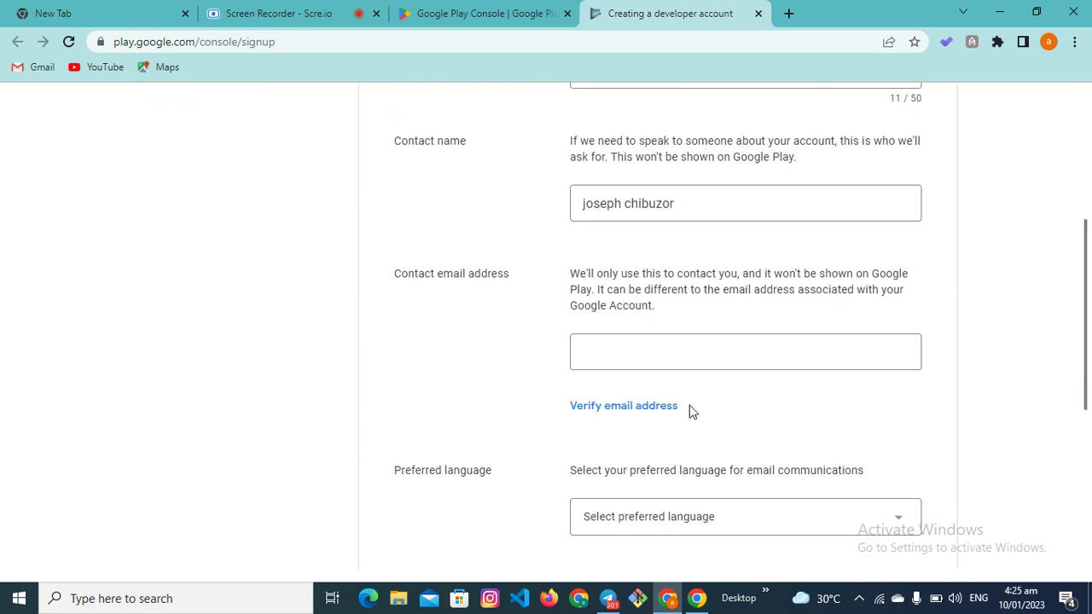
Type the contact's e-mail address
click(645, 357)
scroll(1087, 170, up, 4)
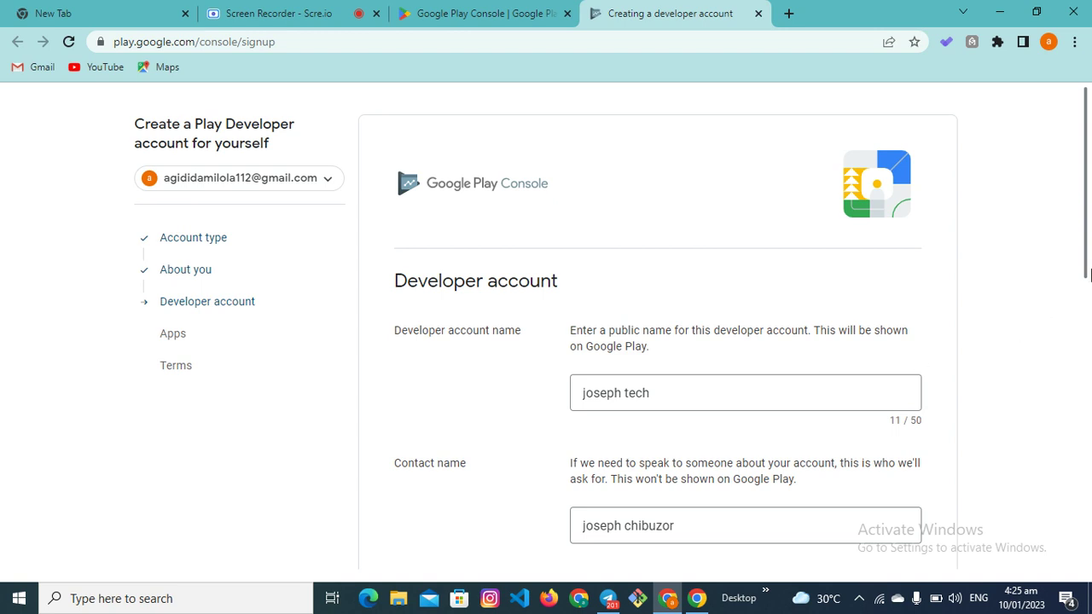
scroll(597, 384, down, 3)
click(597, 550)
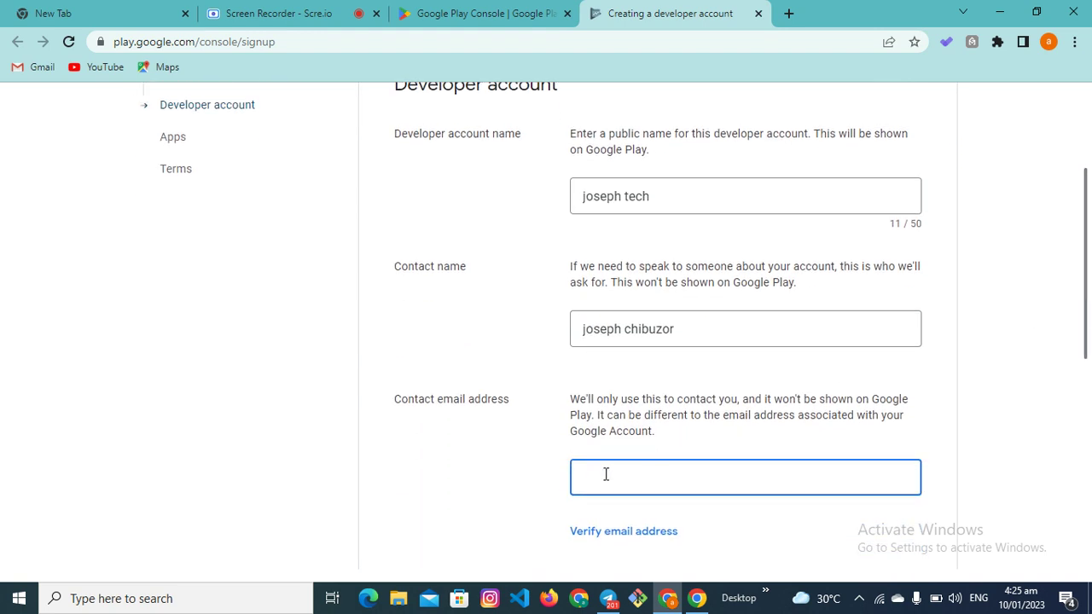
text(agi)
click(740, 451)
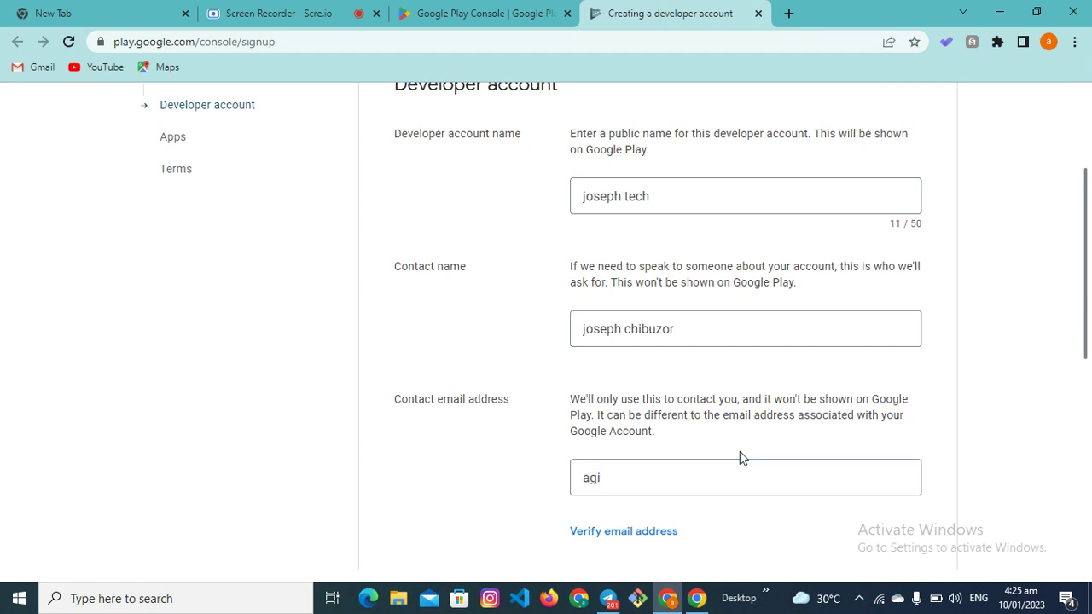
mouse_move(1078, 307)
mouse_down()
mouse_move(1072, 244)
mouse_move(1072, 295)
mouse_up()
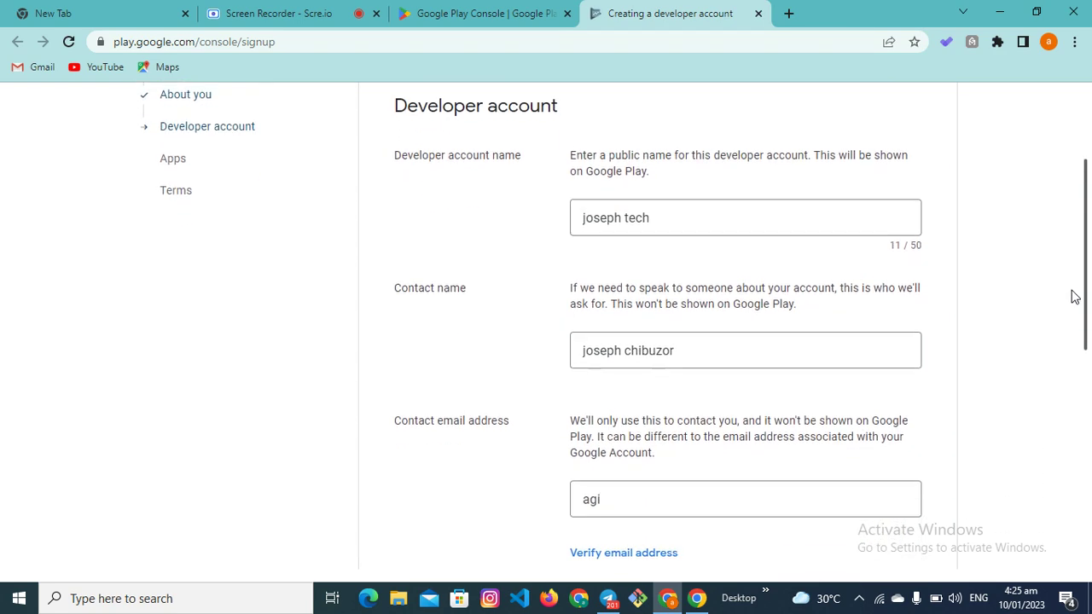
click(649, 502)
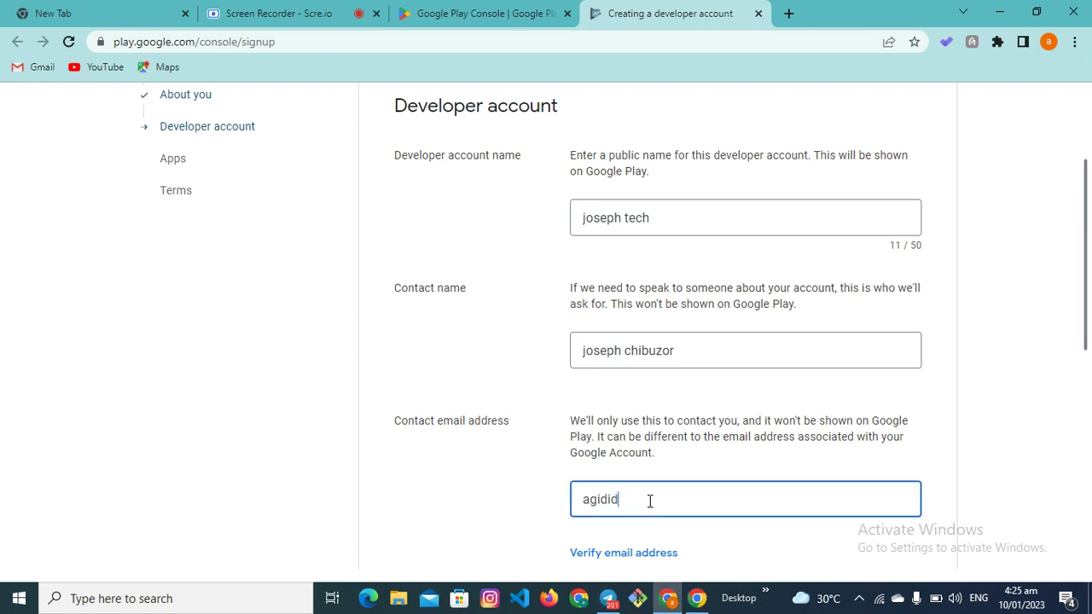
Edit the digits in the contact e-mail and request its verification
click(654, 554)
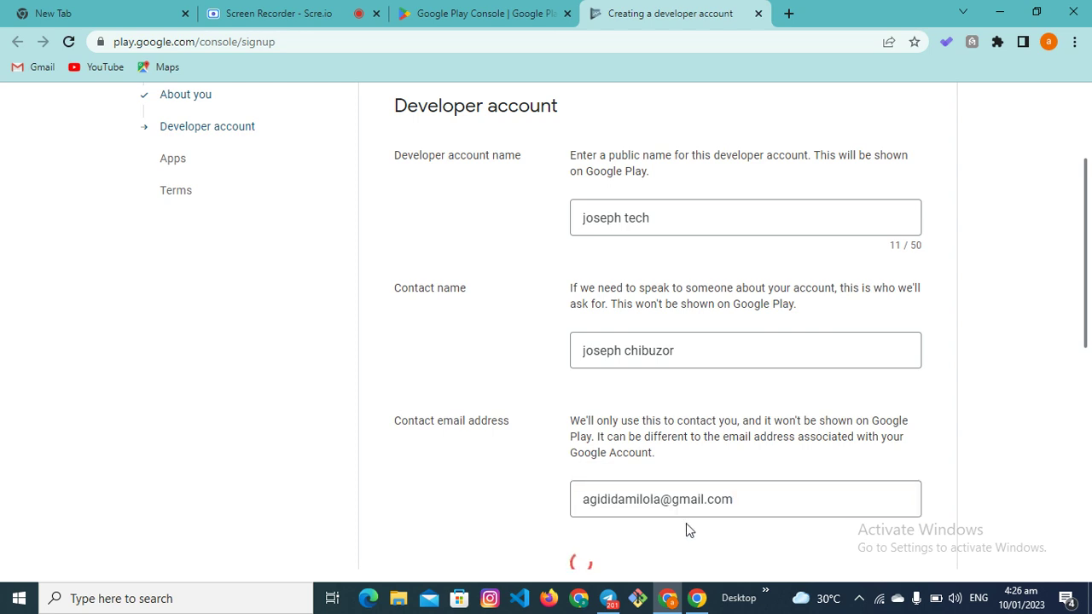
mouse_move(1088, 243)
mouse_down()
mouse_move(1089, 296)
mouse_move(1084, 178)
mouse_move(1086, 253)
mouse_up()
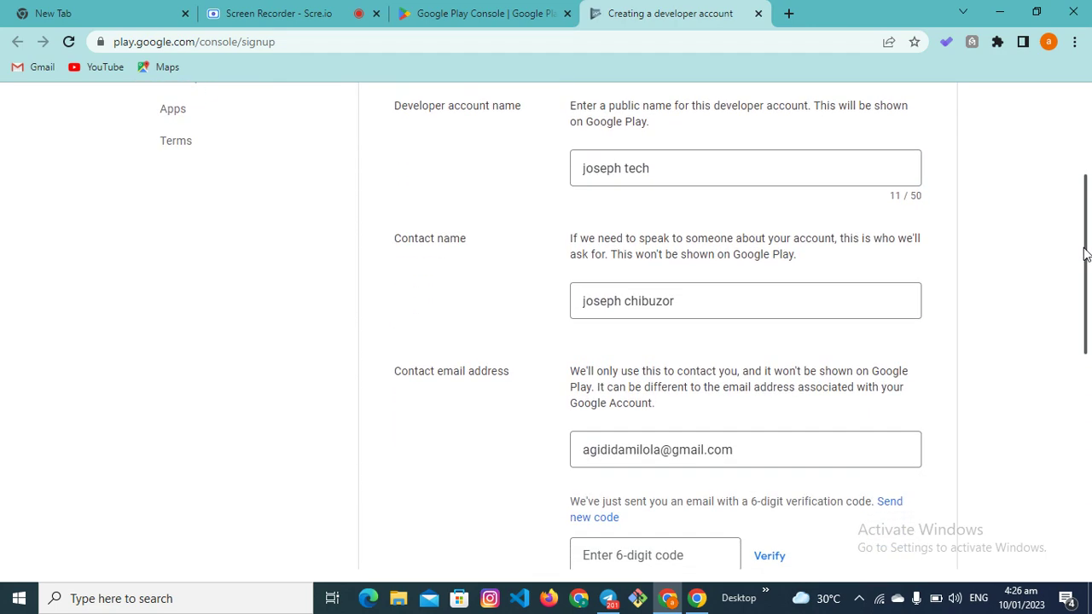
click(664, 452)
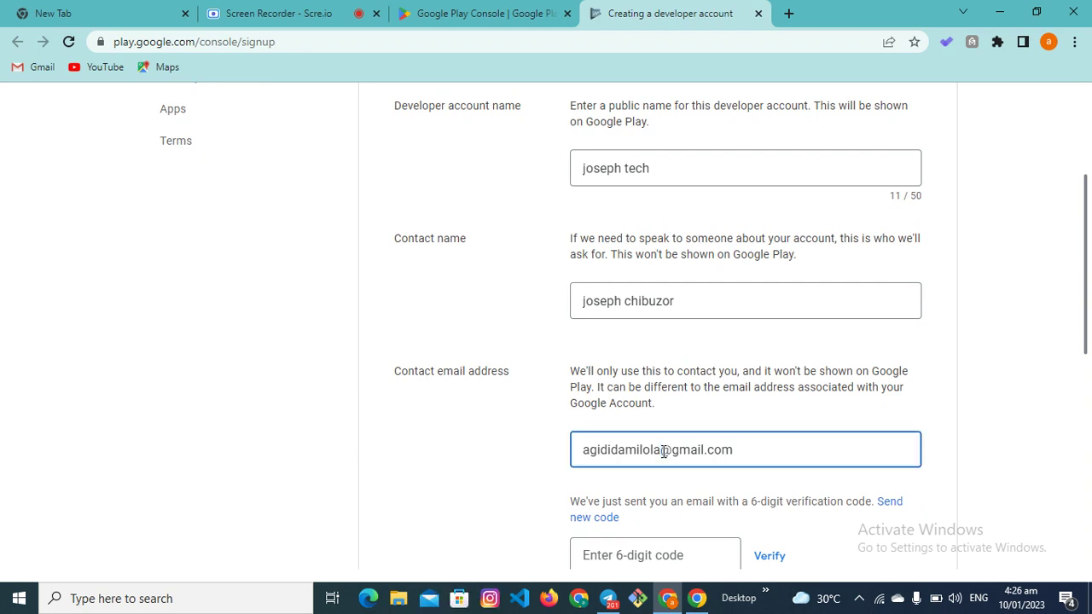
text(122)
click(628, 503)
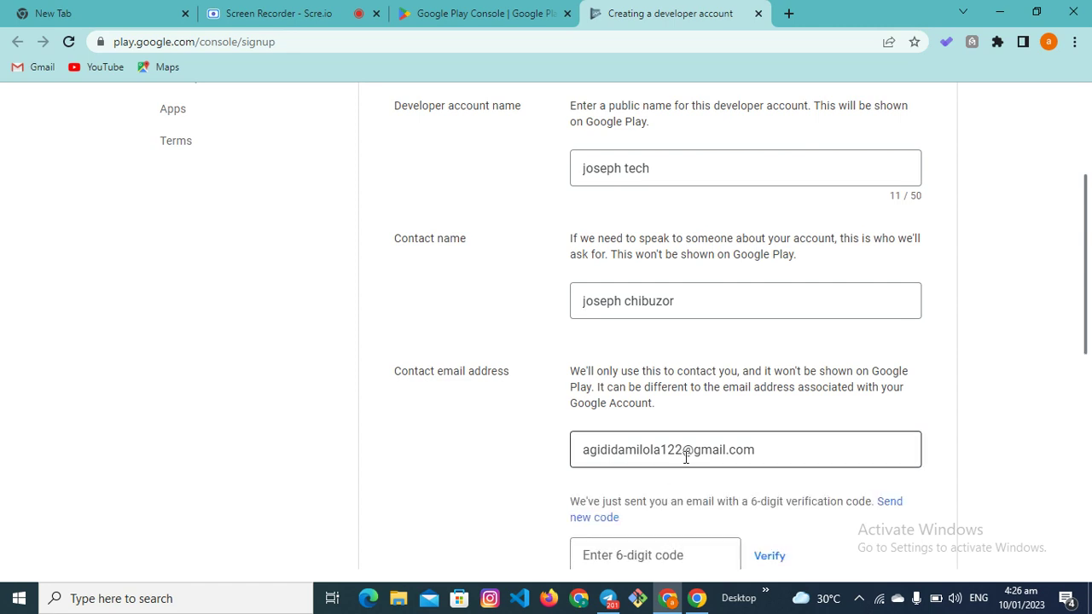
Fix a wrong digit so the e-mail matches the Google account and verify it
scroll(1087, 248, up, 2)
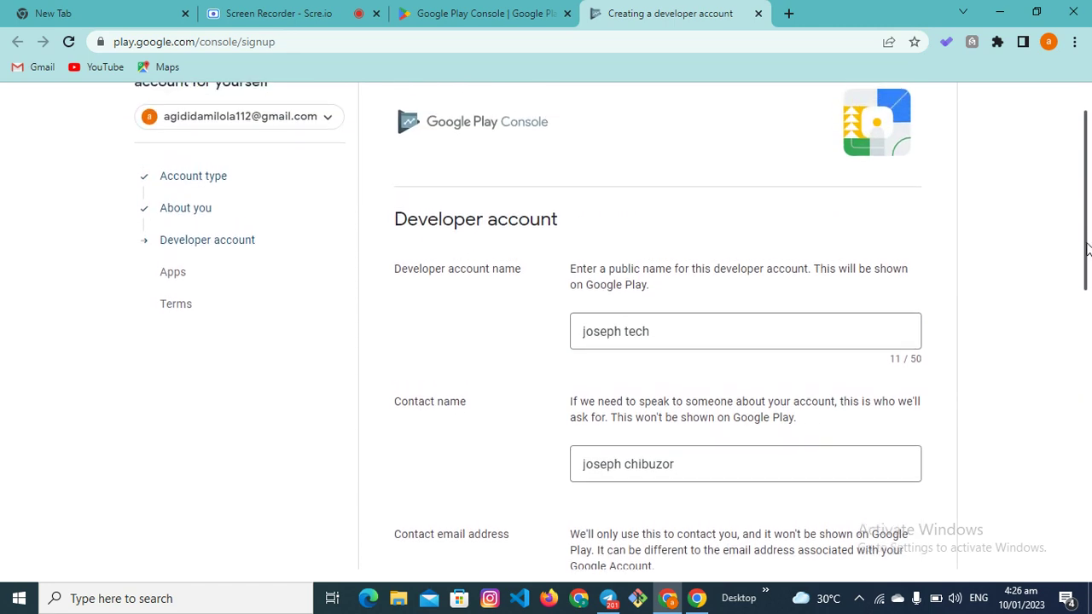
drag(1088, 248, 1086, 242)
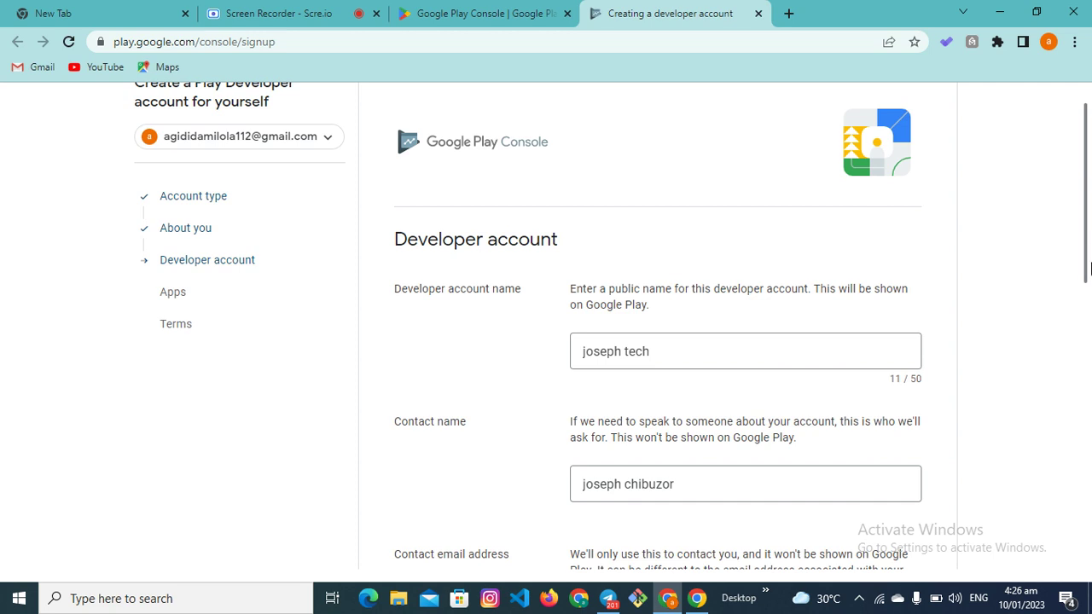
drag(1089, 273, 1089, 362)
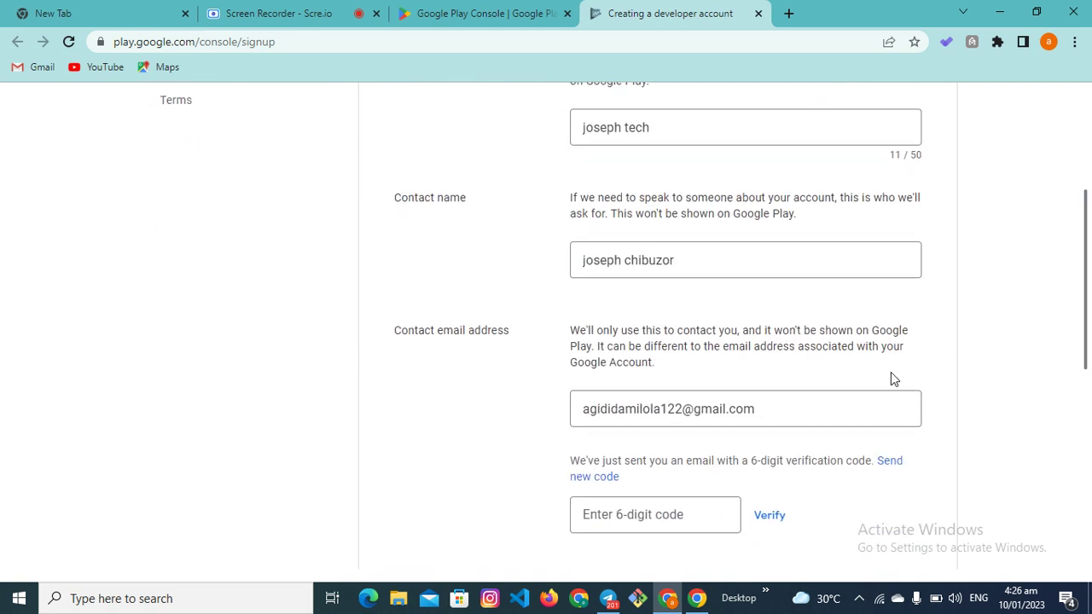
click(675, 409)
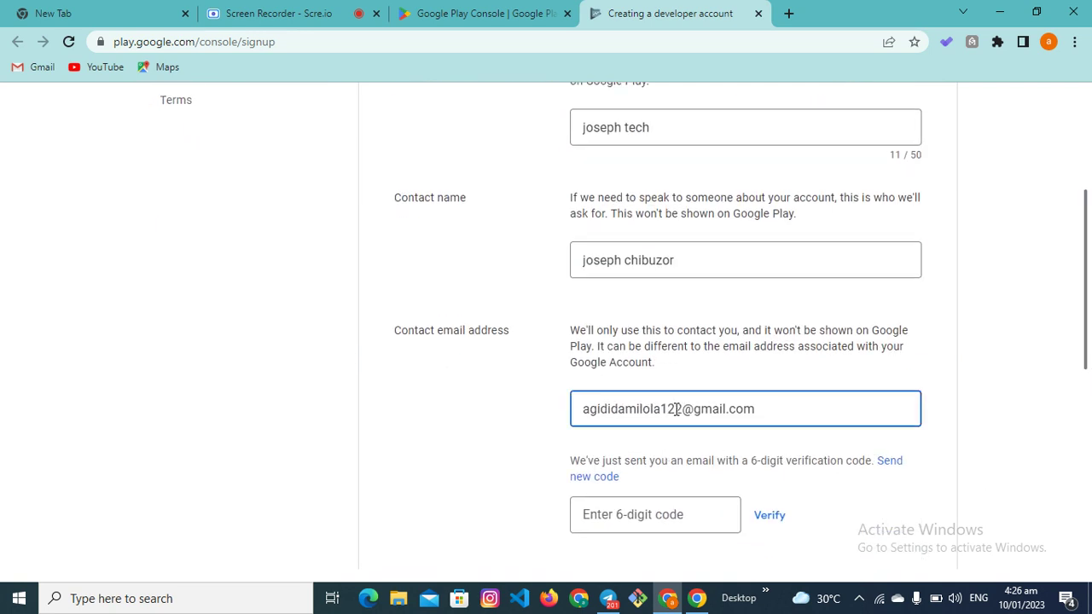
key(BackSpace)
text(1)
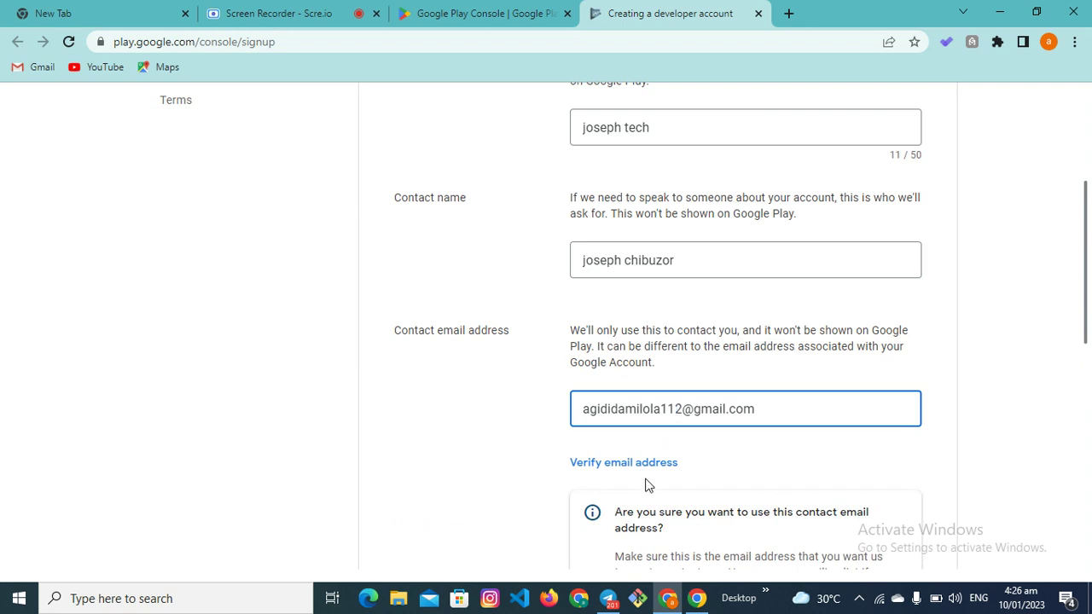
click(640, 469)
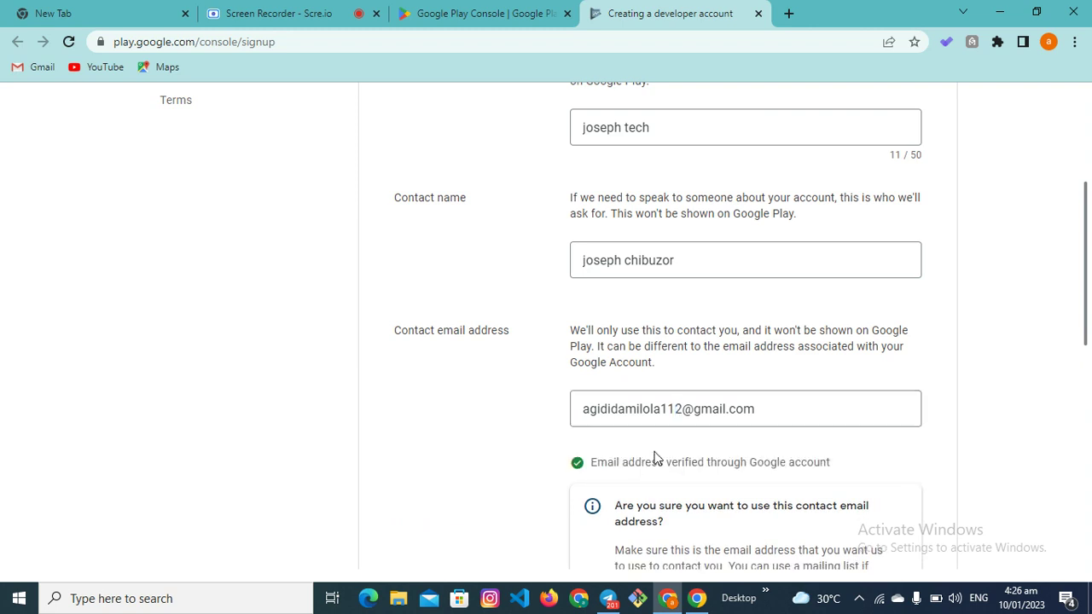
drag(1089, 265, 1089, 456)
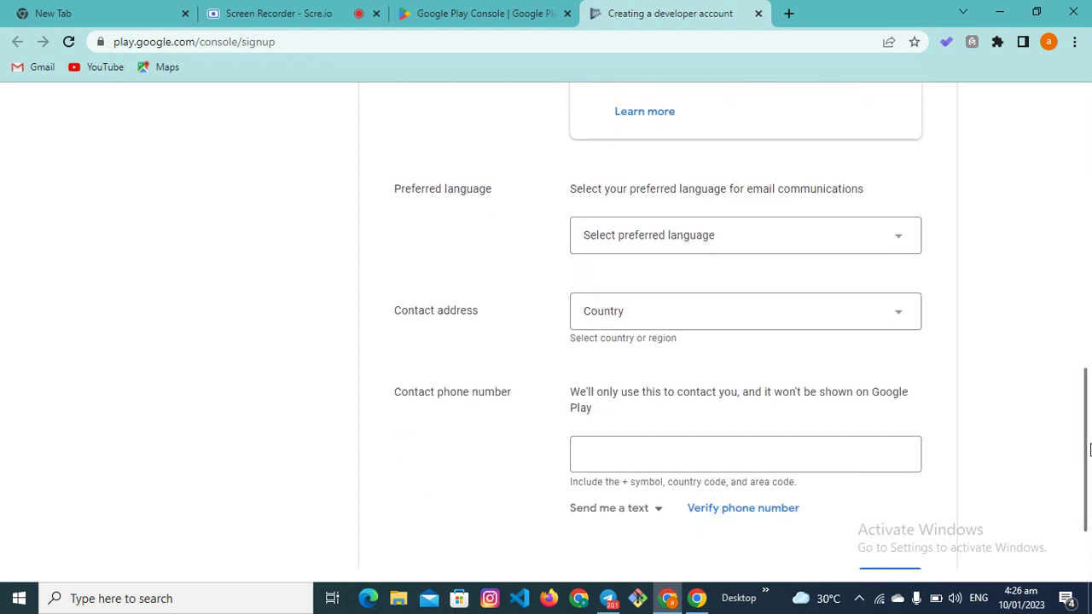
Set the preferred language to English
click(773, 233)
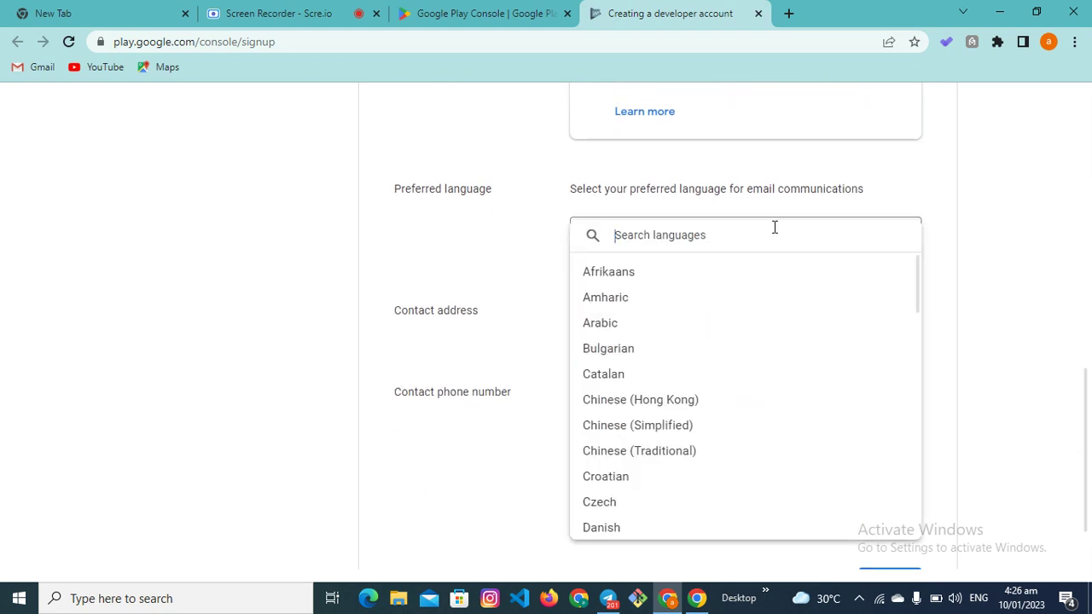
text(en)
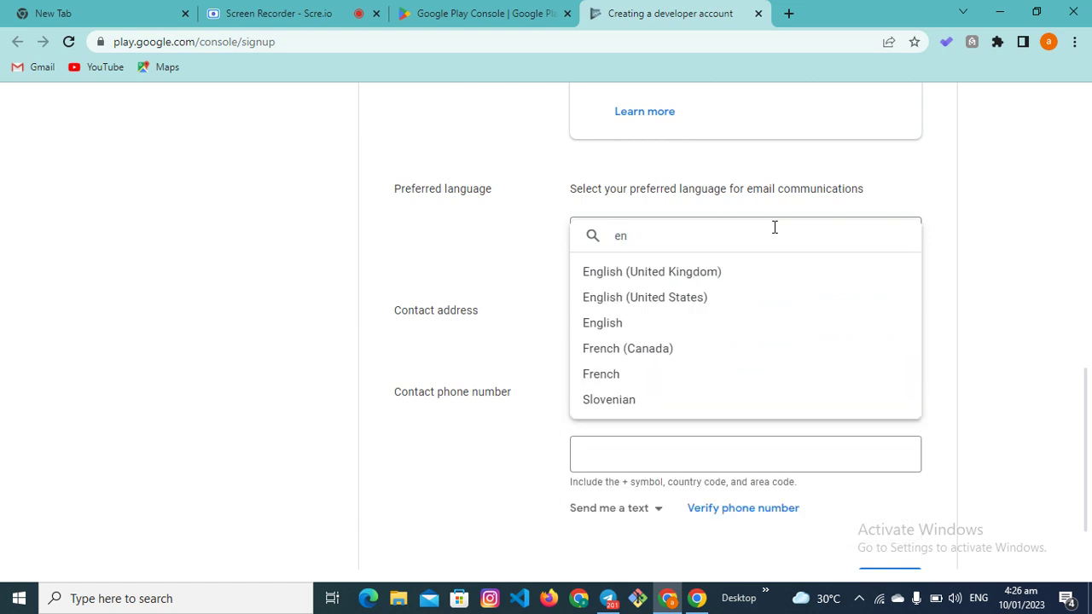
click(604, 328)
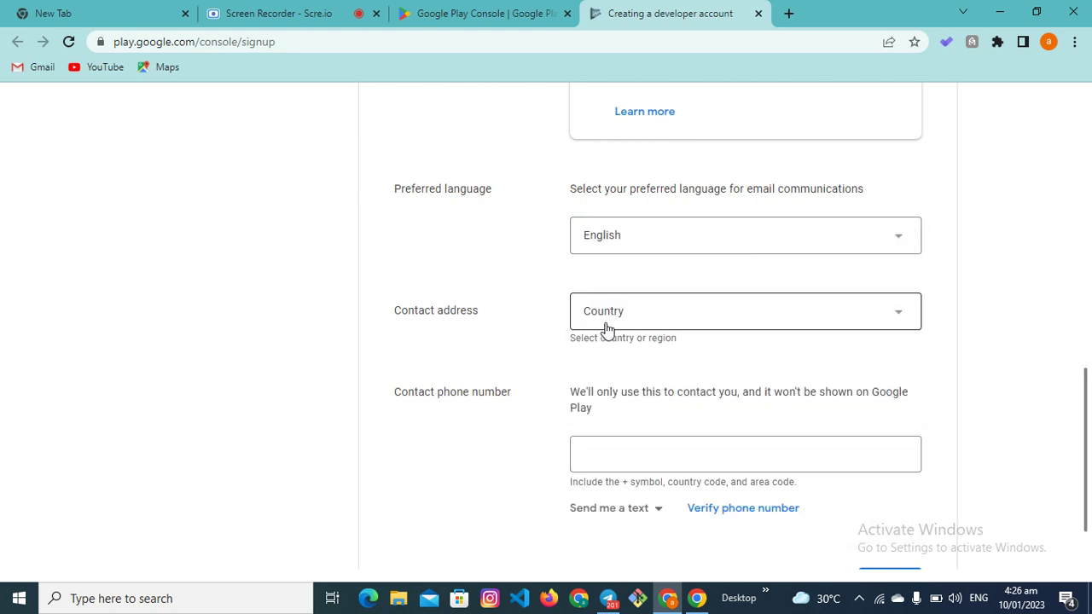
Choose Nigeria as the contact address country
click(637, 314)
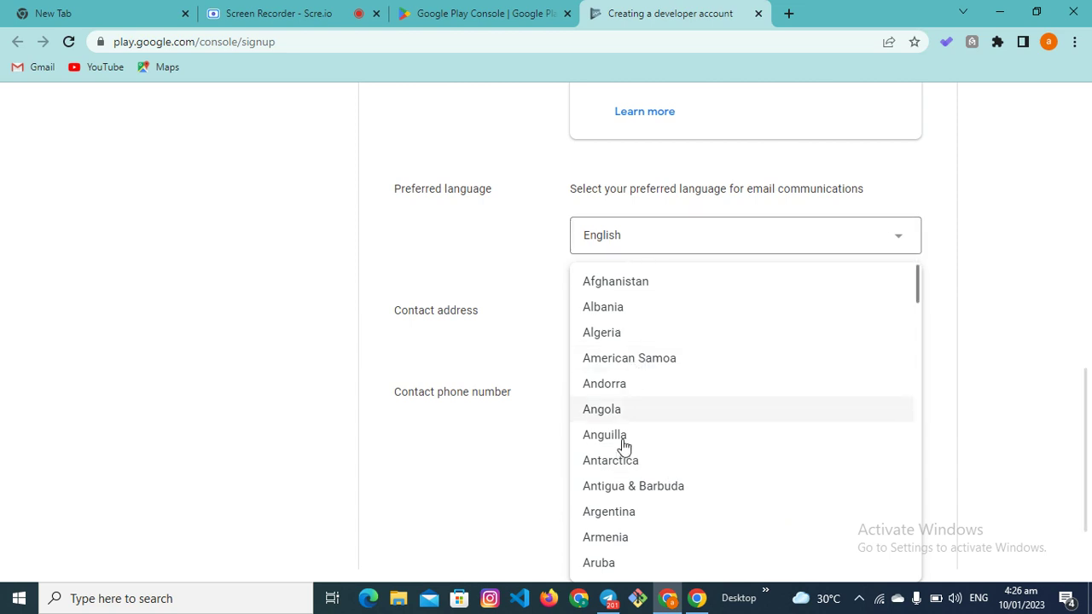
scroll(593, 294, down, 20)
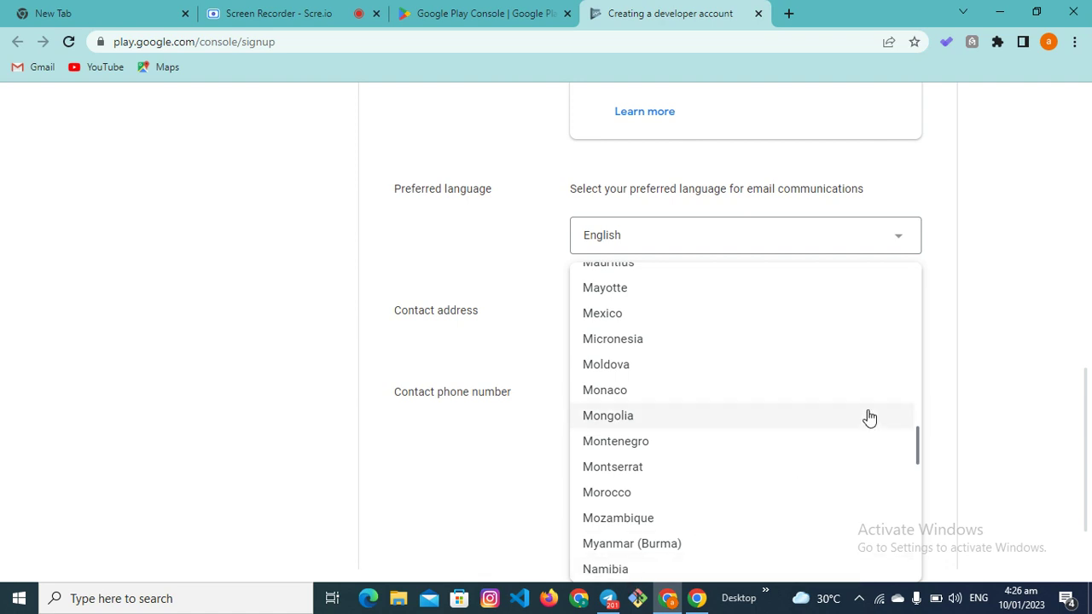
drag(915, 438, 915, 452)
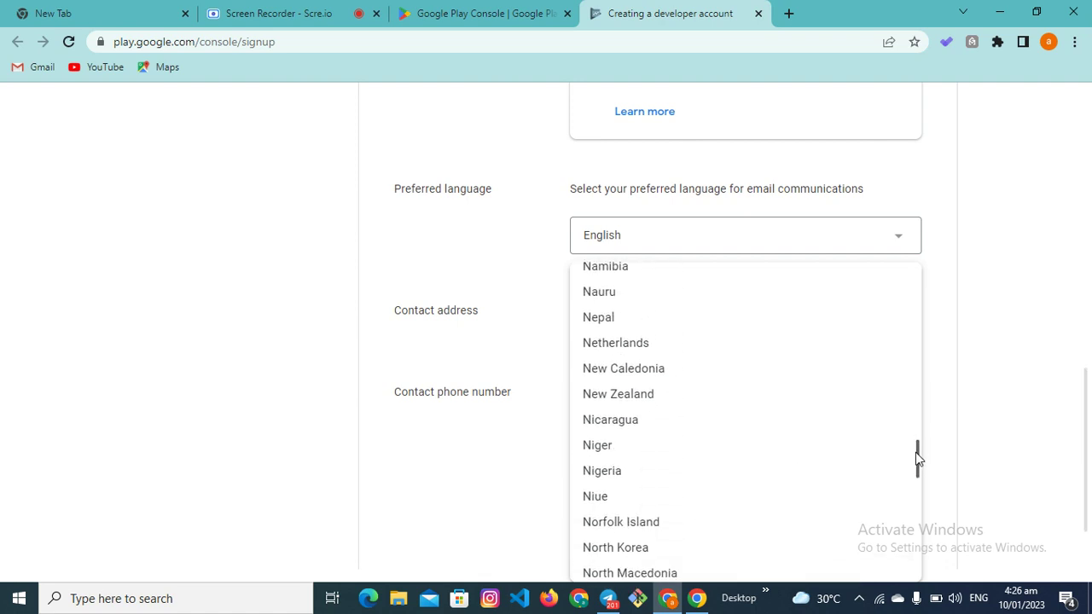
click(692, 476)
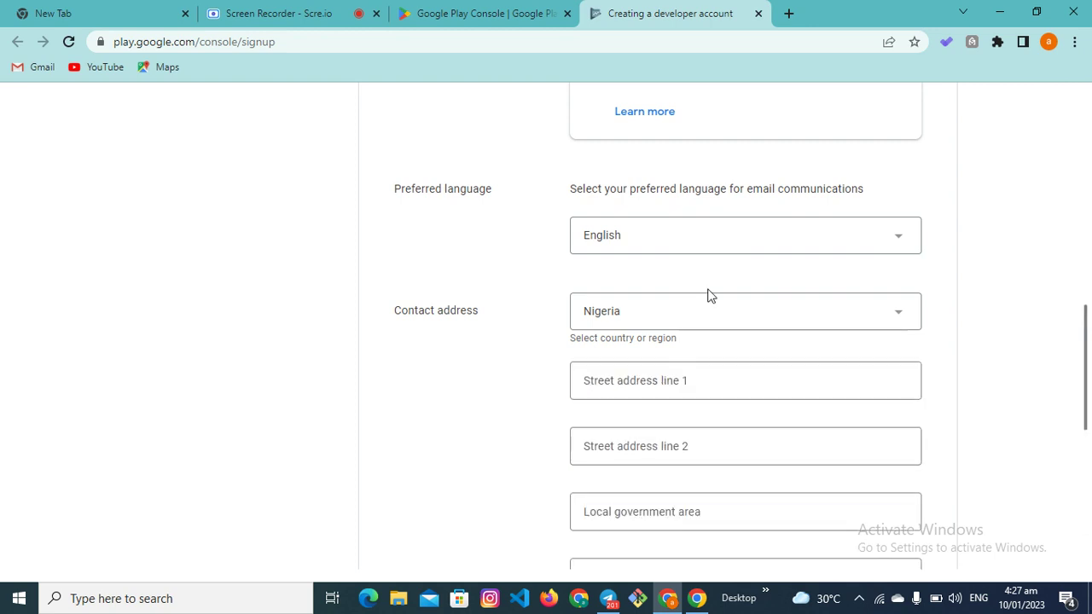
click(653, 310)
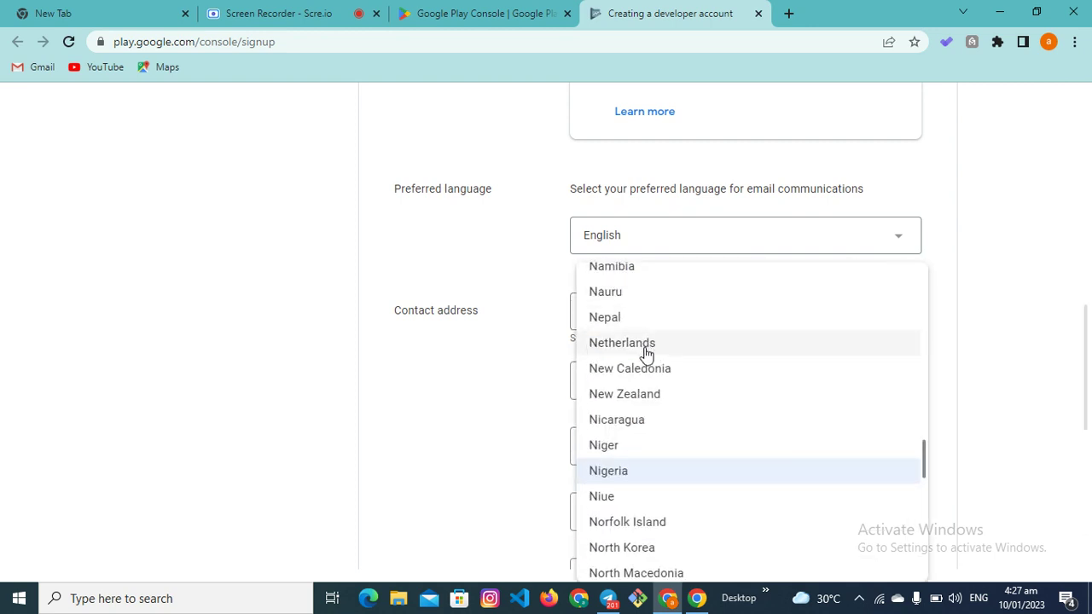
click(519, 340)
click(653, 380)
Type the street address into Street address line 1
text(hrsttiqi)
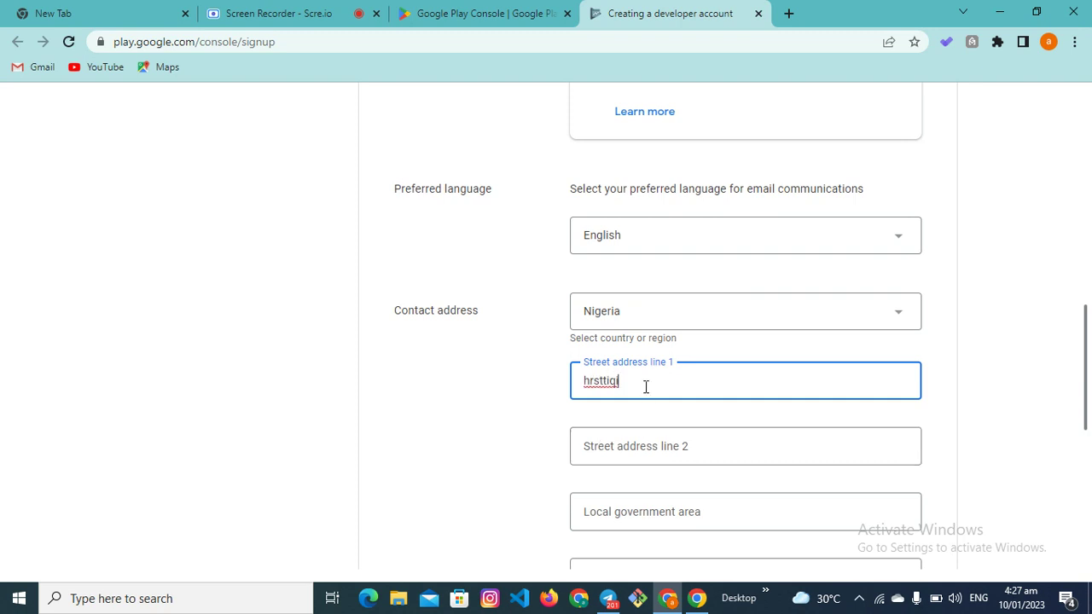
key(BackSpace)
key(BackSpace)
key(BackSpace)
key(BackSpace)
key(BackSpace)
key(BackSpace)
key(BackSpace)
key(BackSpace)
Copy the first street address line and paste it into line 2
click(662, 445)
click(580, 383)
triple_click(646, 390)
right_click(646, 392)
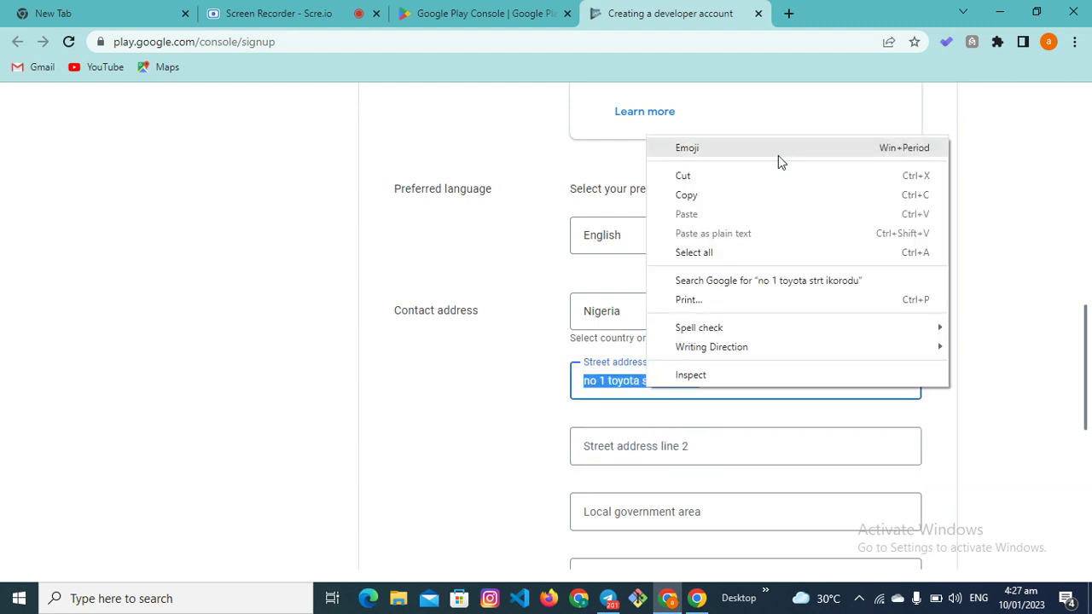
right_click(598, 450)
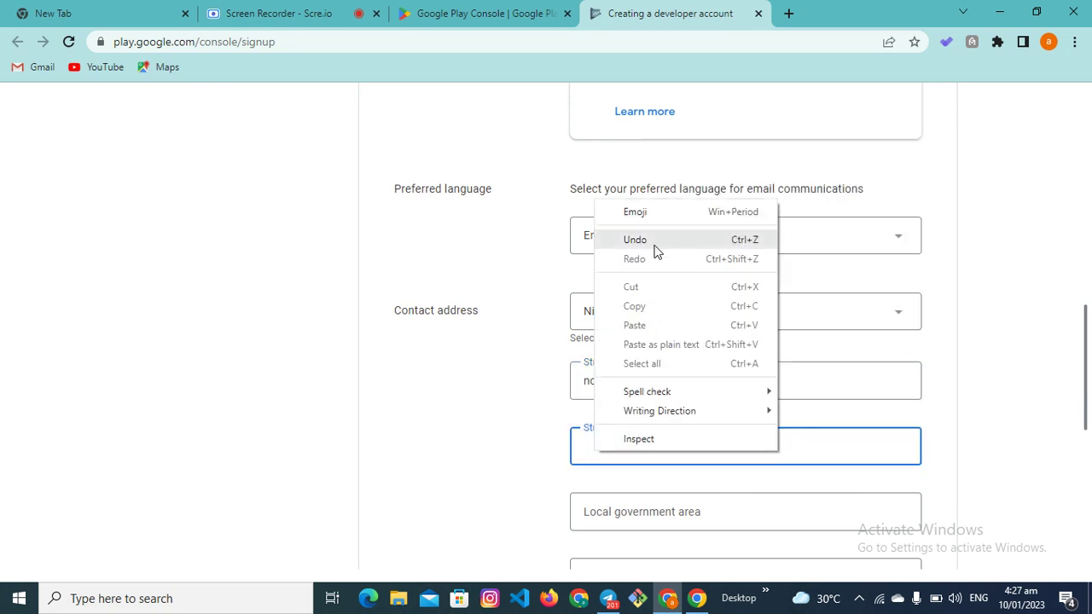
click(581, 455)
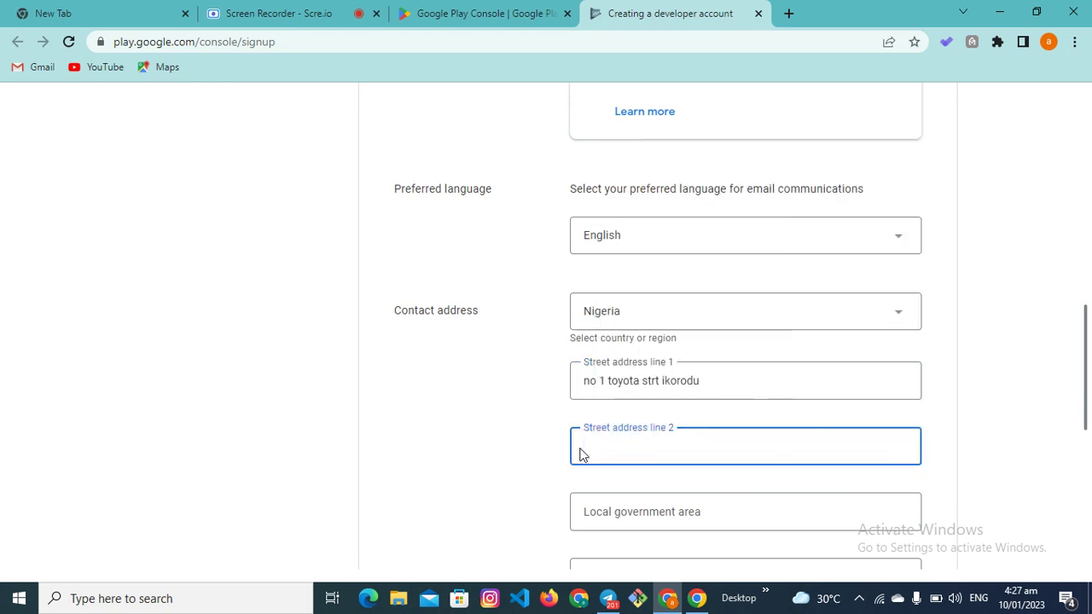
right_click(599, 443)
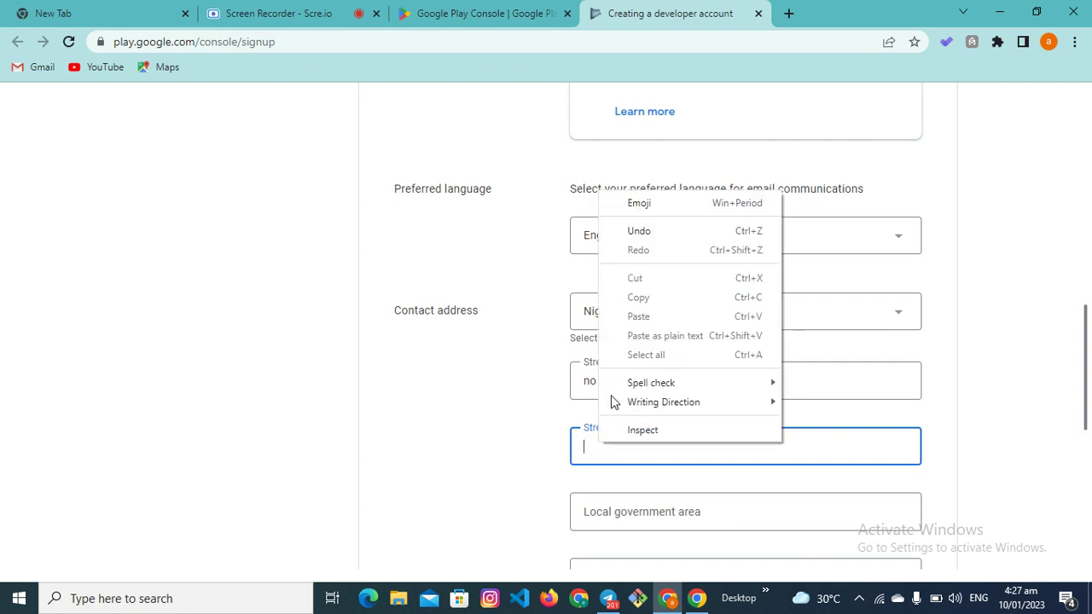
click(587, 382)
triple_click(586, 381)
right_click(585, 374)
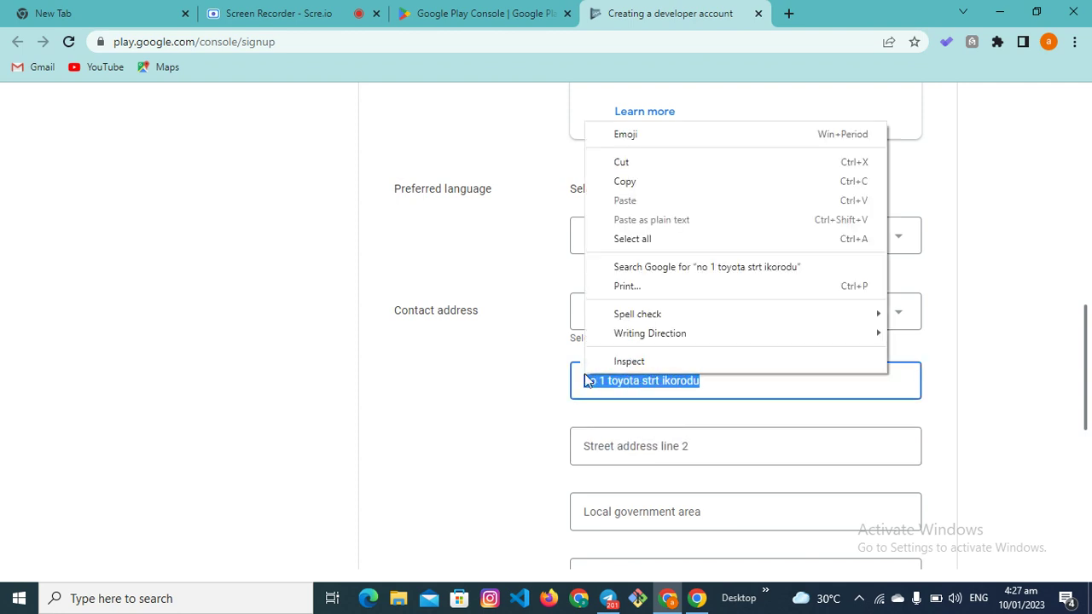
click(632, 181)
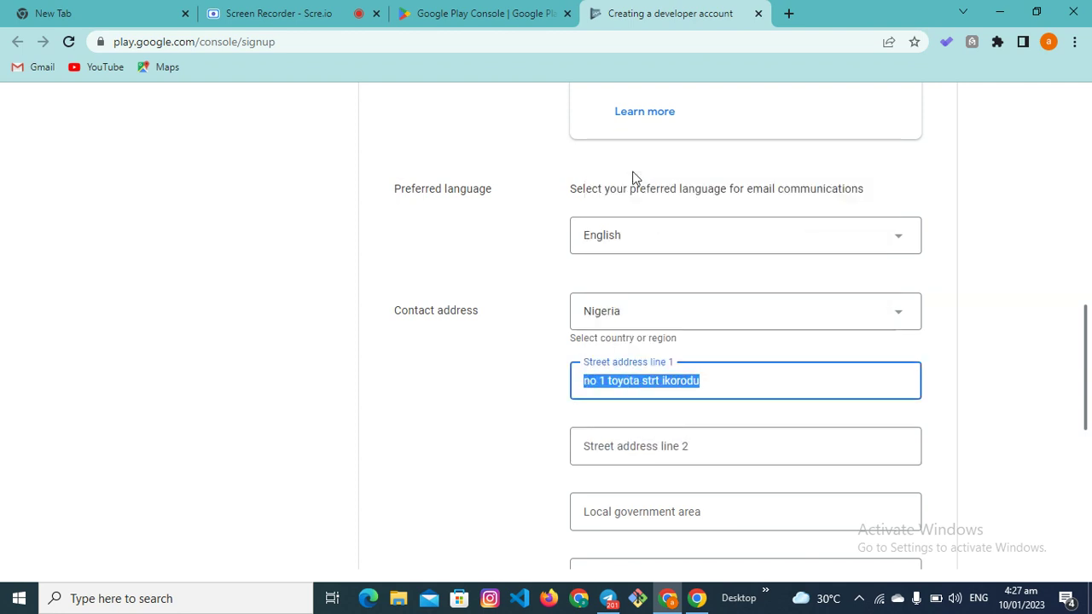
click(629, 446)
right_click(627, 447)
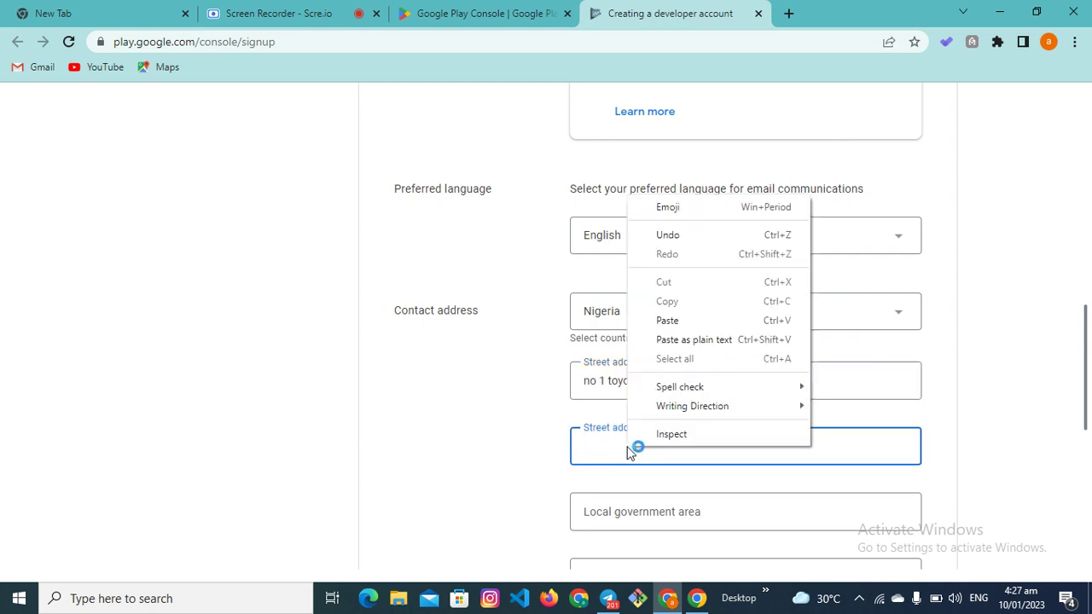
click(677, 320)
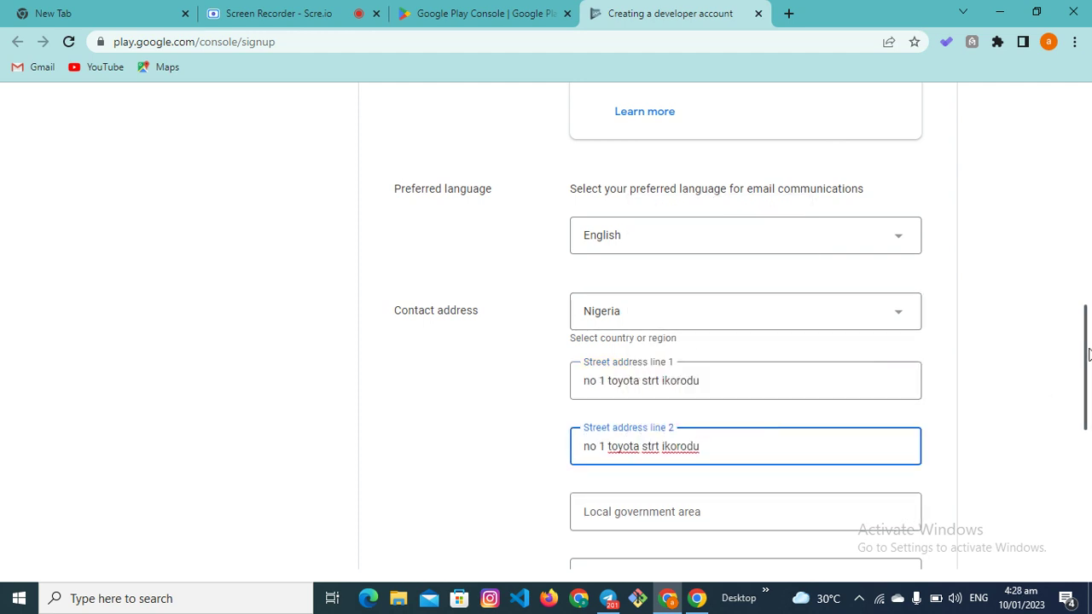
drag(1087, 352, 1089, 399)
Fill in the contact address's local government area, city and postal code
click(671, 350)
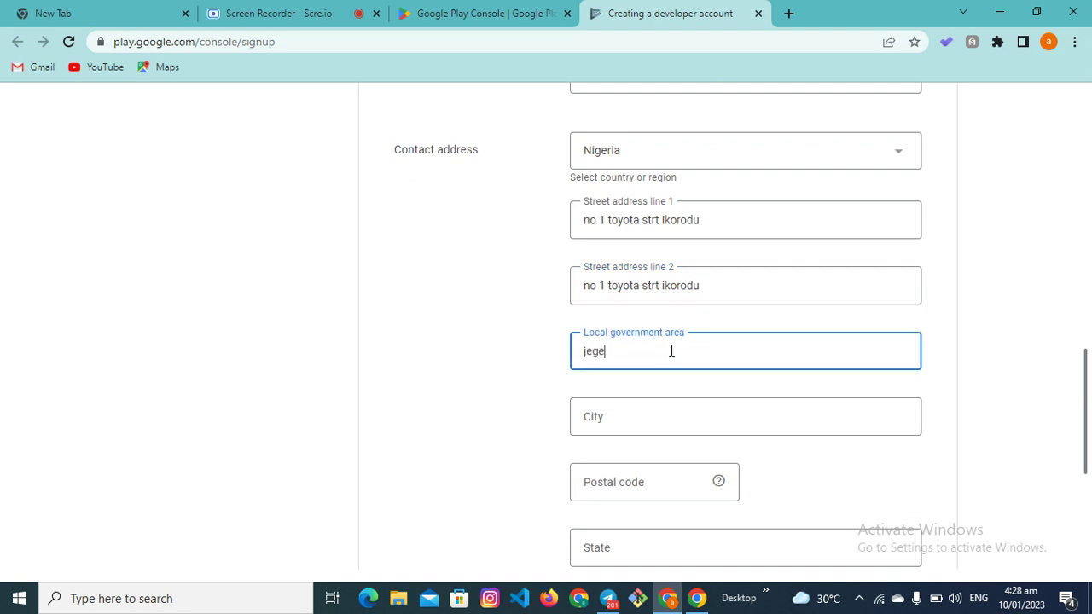
text(jegede local govt)
click(623, 426)
text(ikoru)
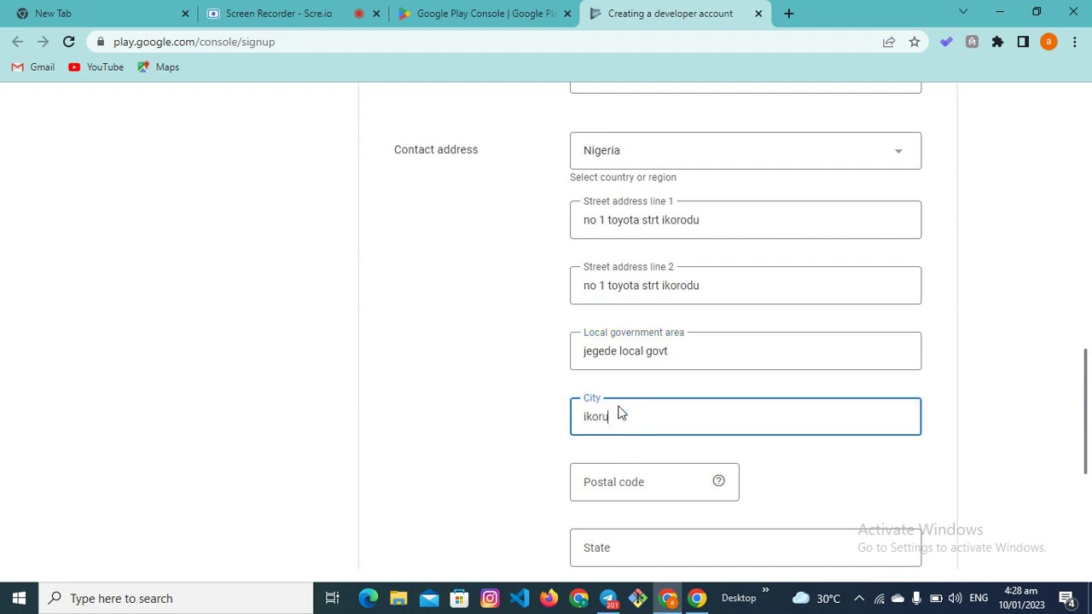
text(du)
click(611, 480)
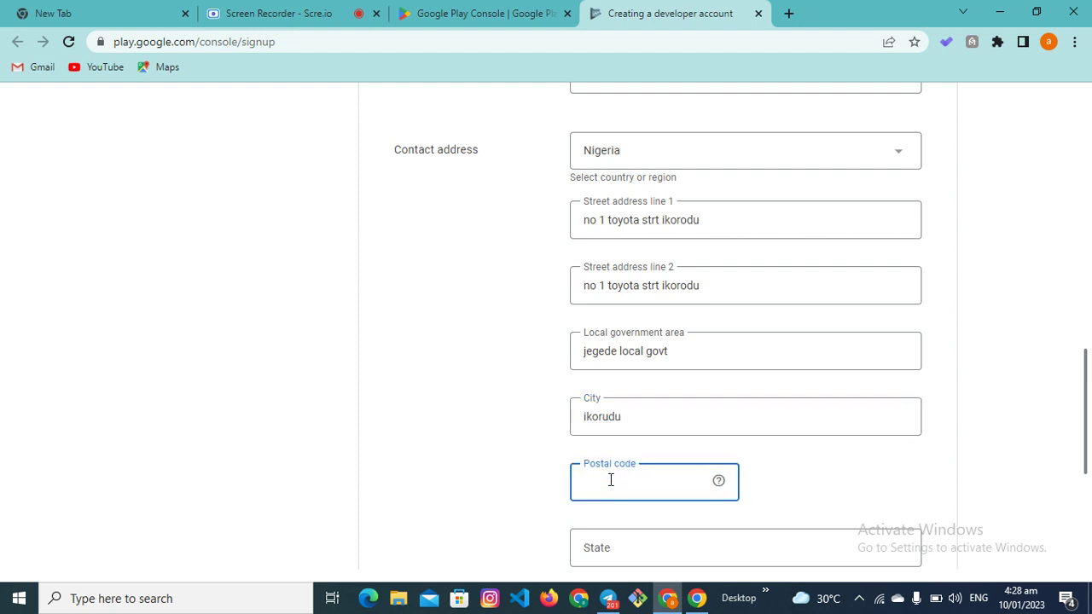
text(4235)
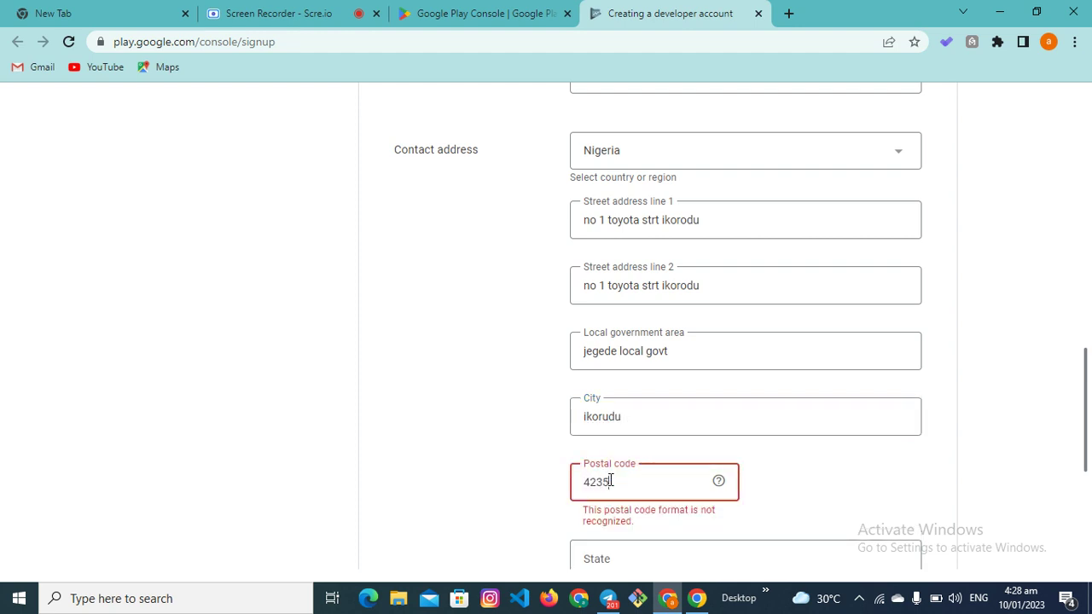
text(7)
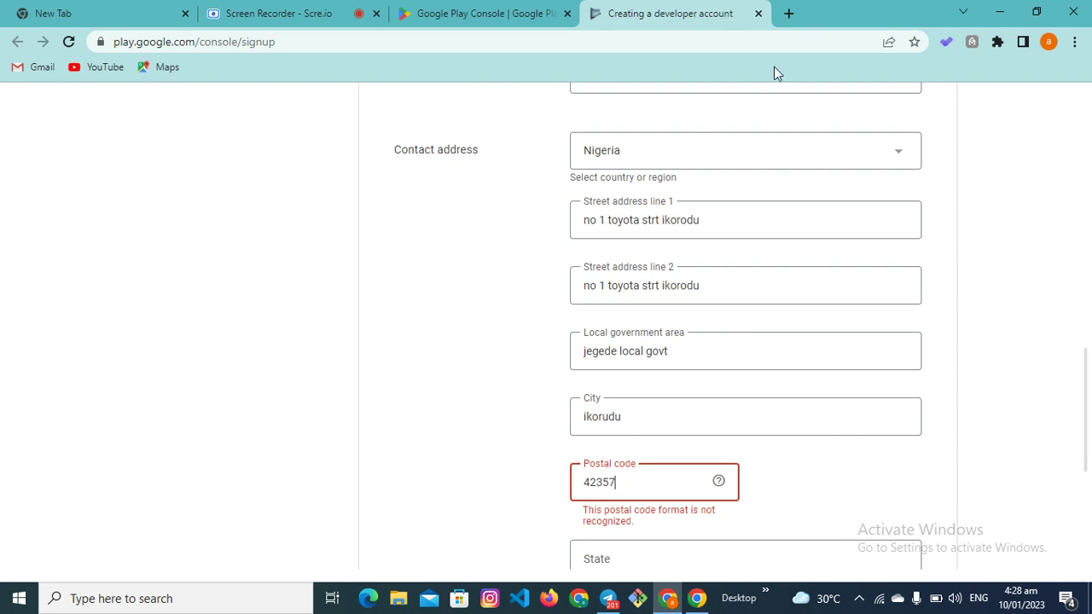
click(790, 14)
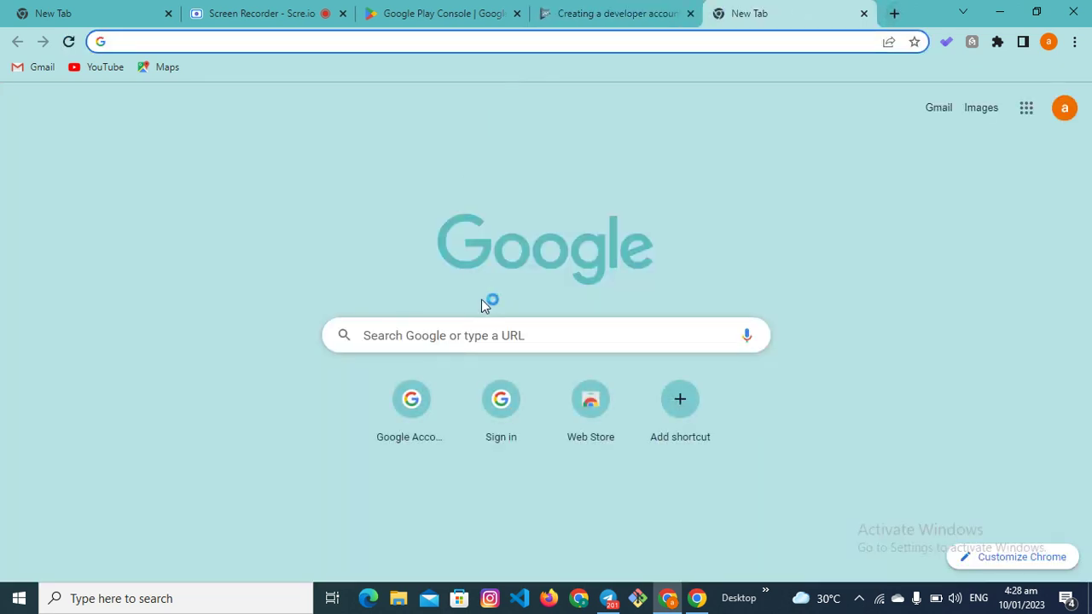
click(453, 338)
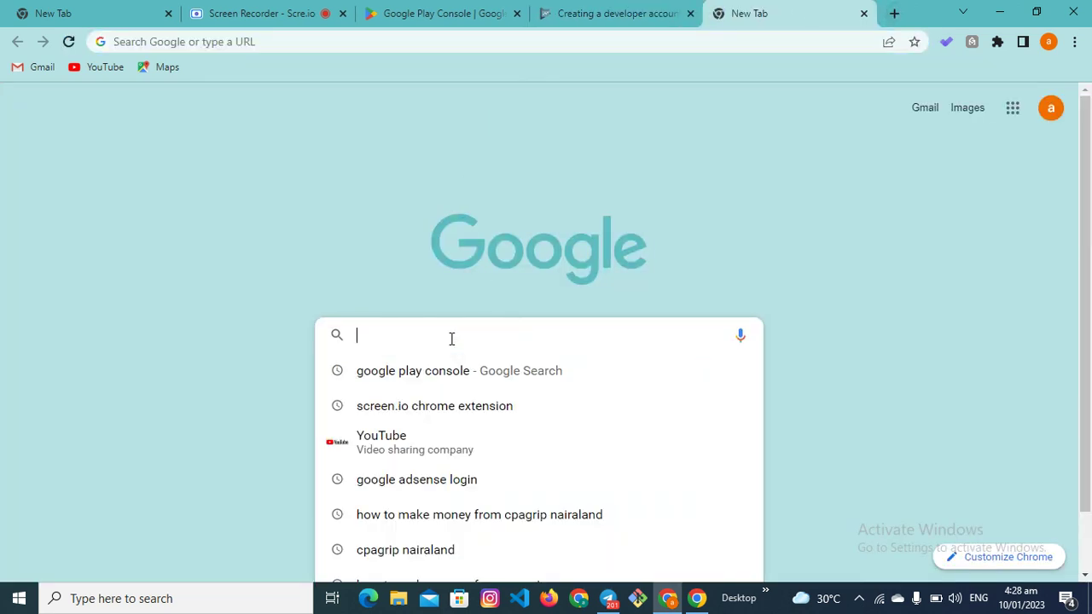
text(ikor)
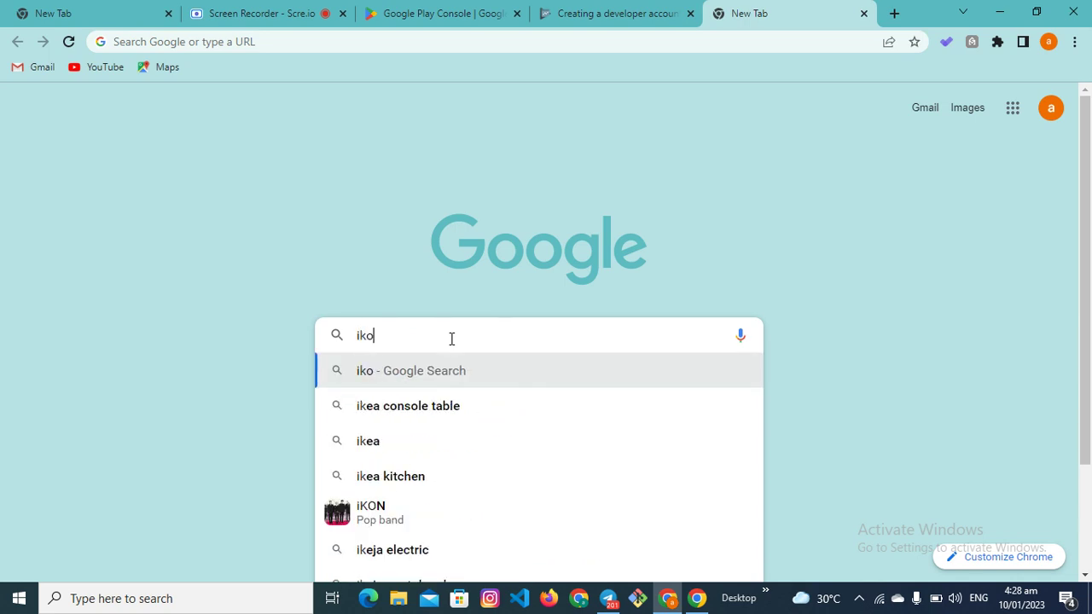
text(du)
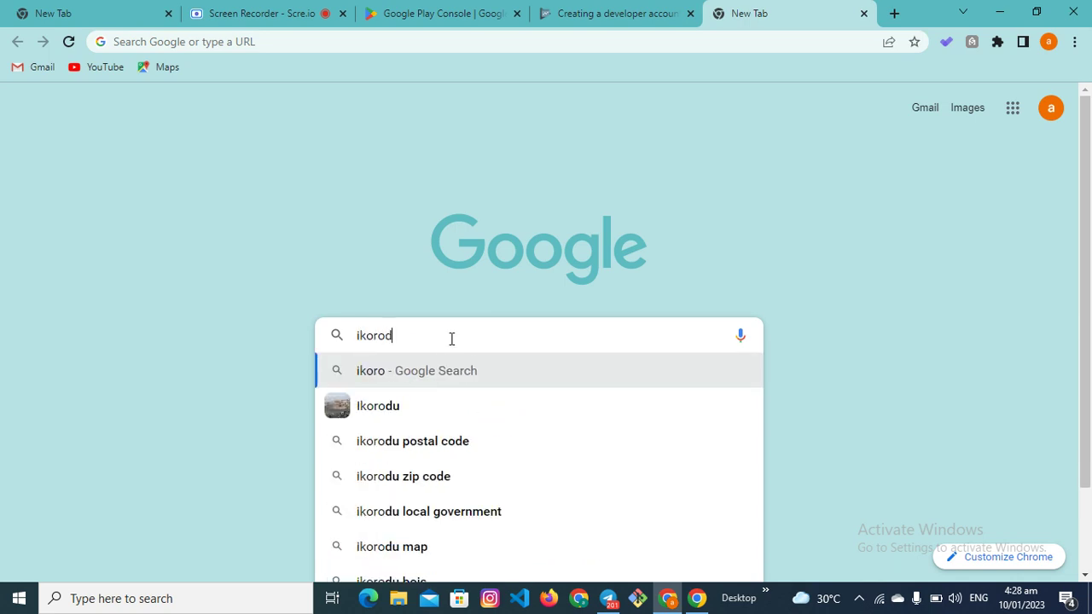
click(427, 450)
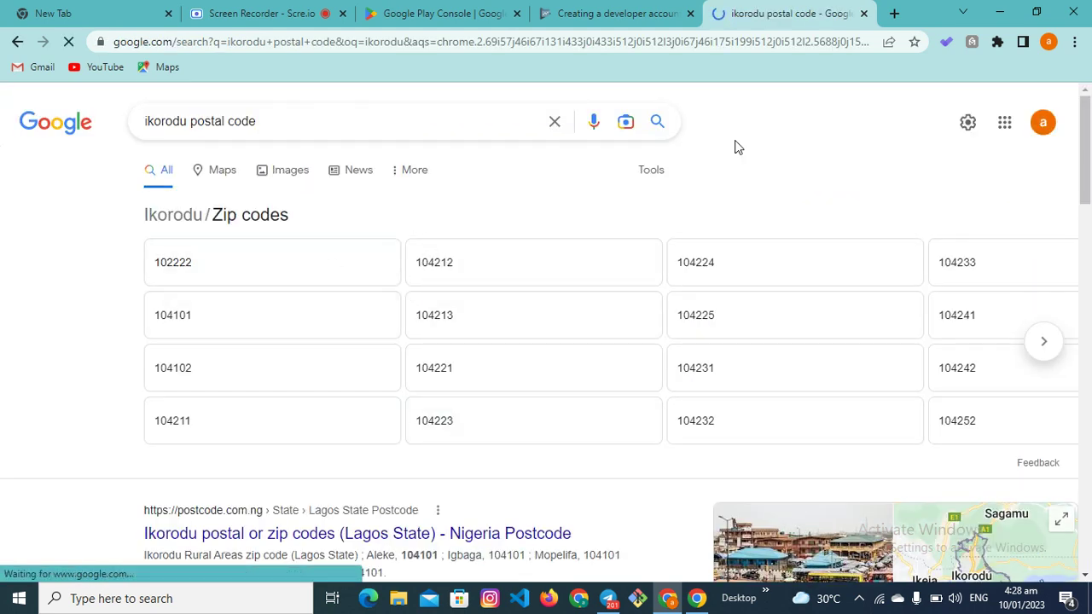
click(864, 14)
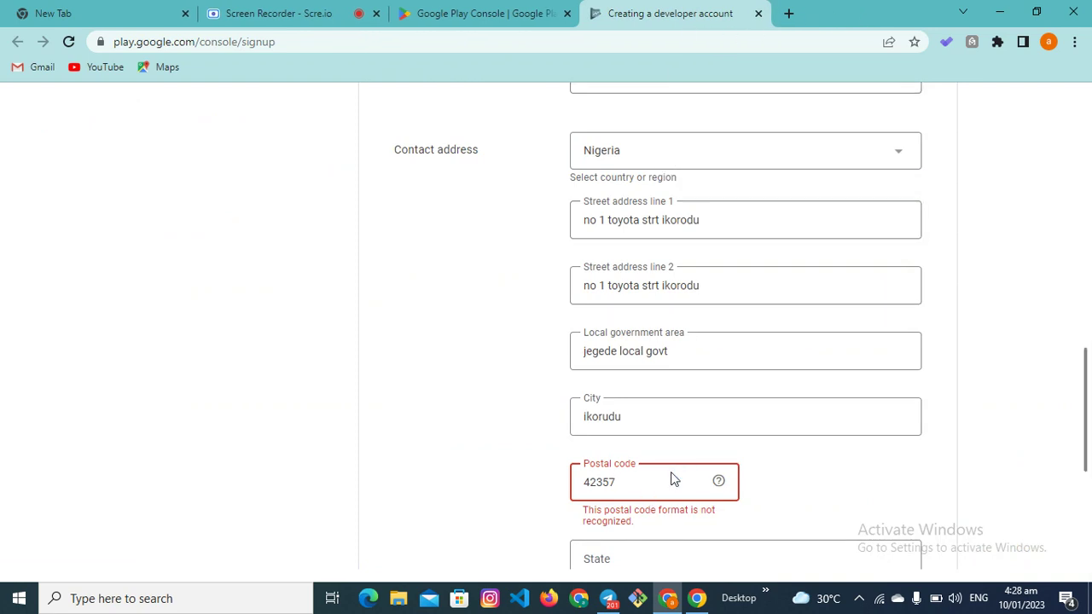
Finish the postal code and choose Akwa Ibom as the state
text(6)
drag(1085, 380, 1083, 460)
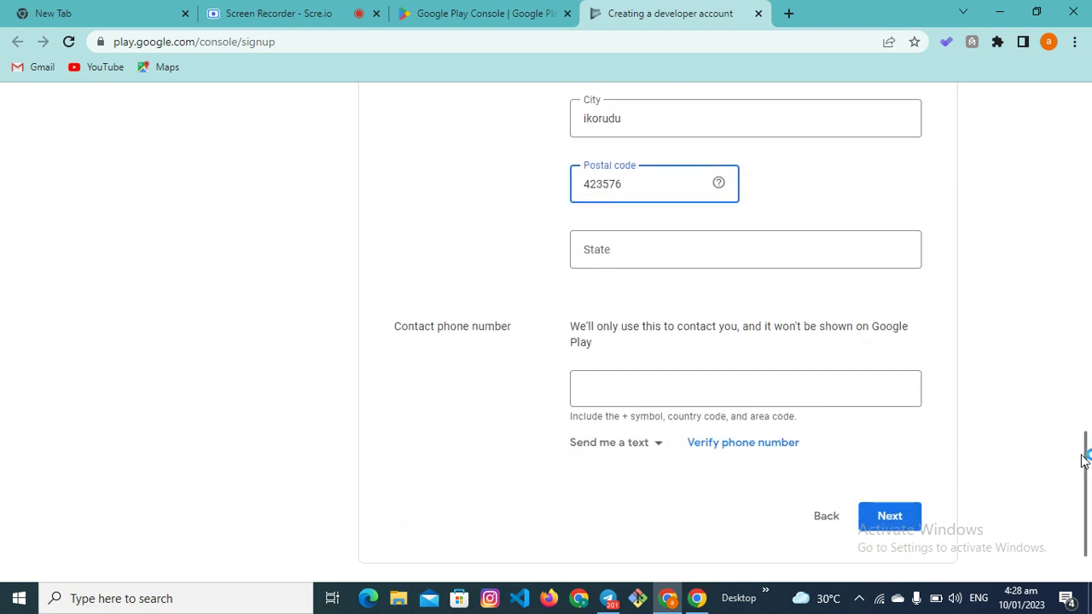
click(654, 262)
click(611, 345)
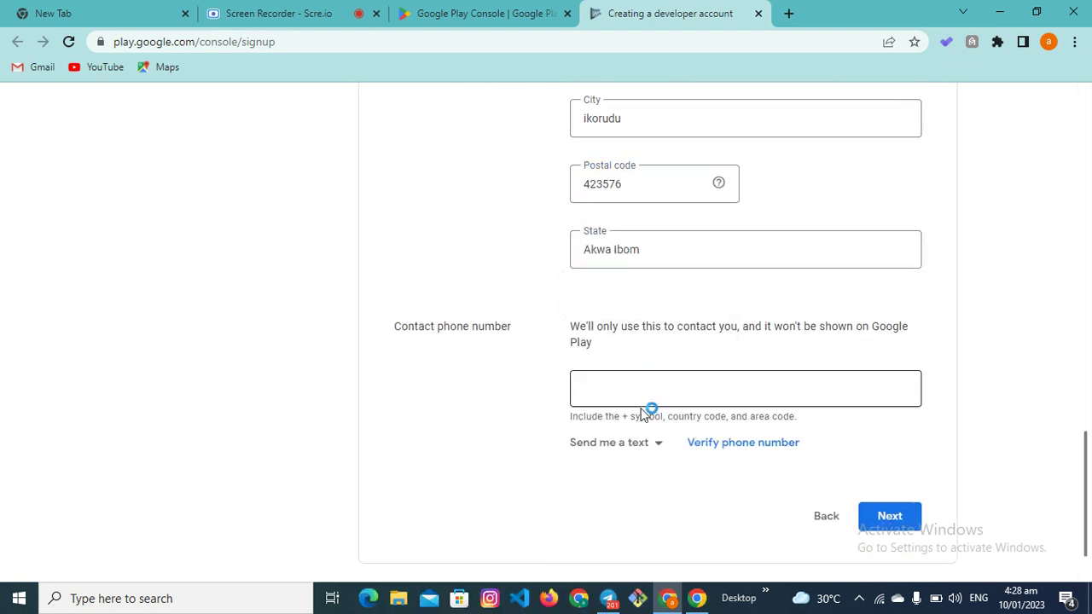
Enter the contact phone number with its + country code prefix
click(626, 376)
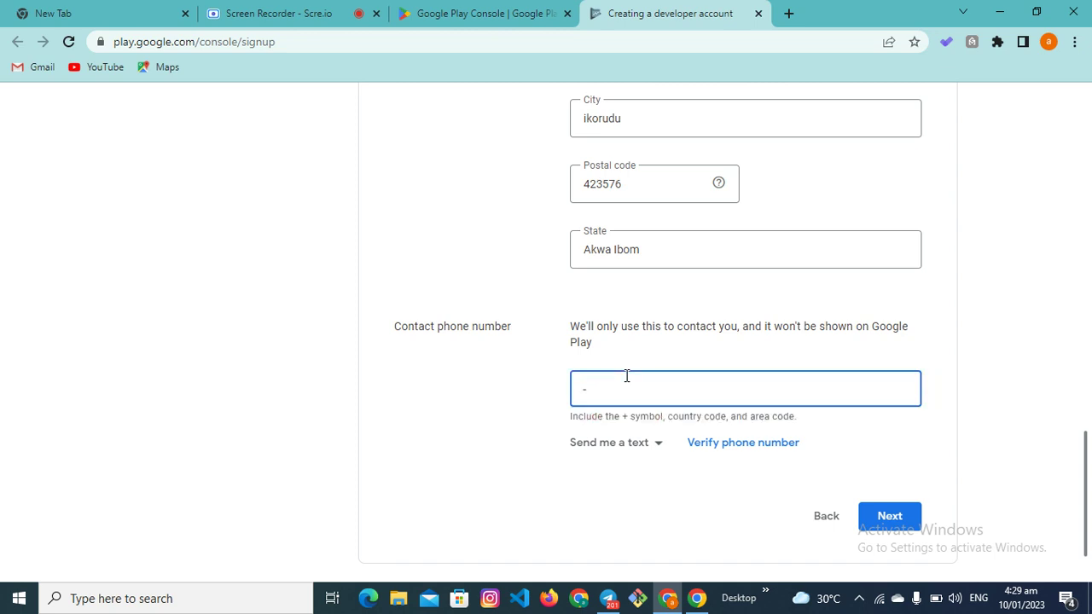
text(0)
key(BackSpace)
text(0)
key(BackSpace)
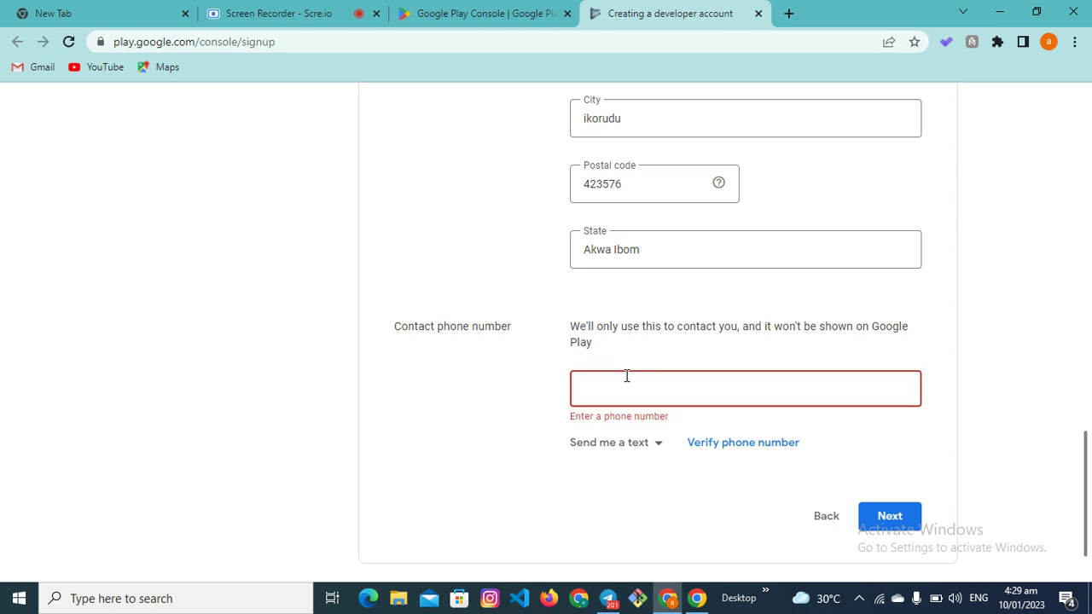
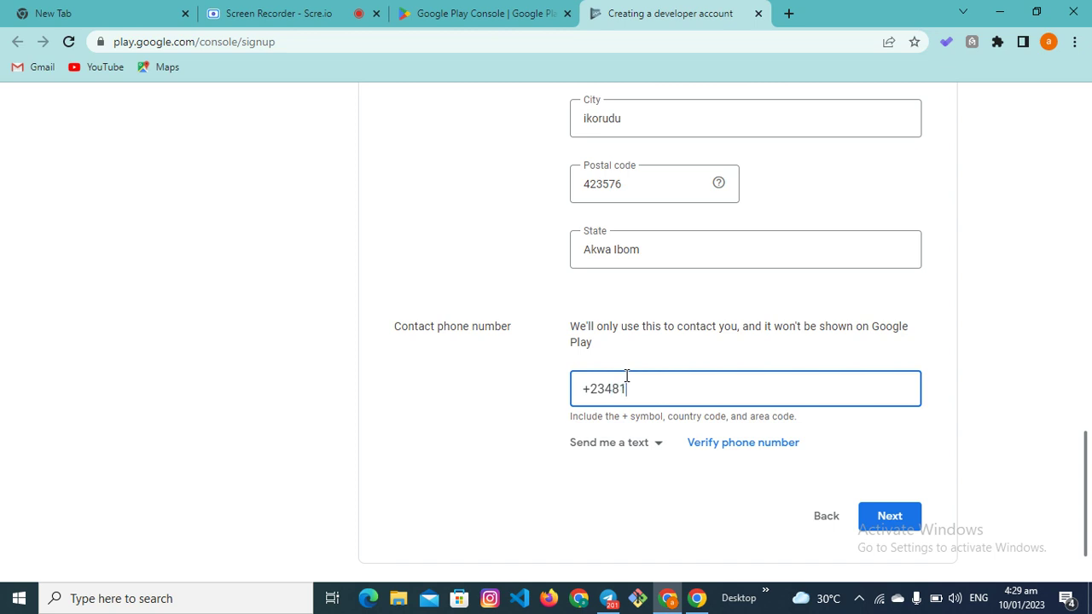
Verify the contact phone number using the texted six-digit code, declining Chrome's save-address offer
click(768, 450)
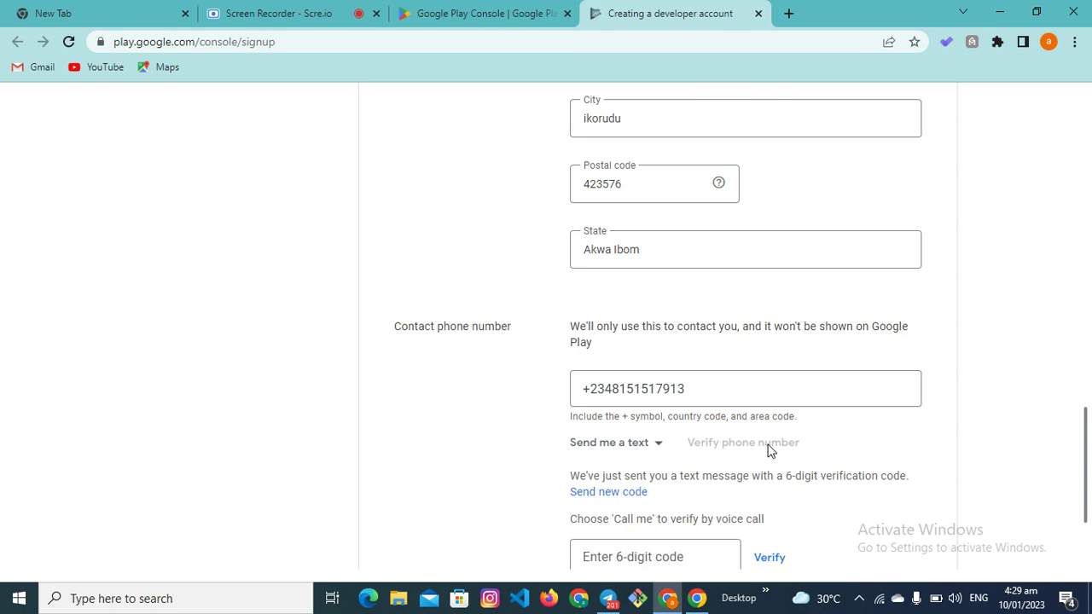
drag(1085, 435, 1085, 501)
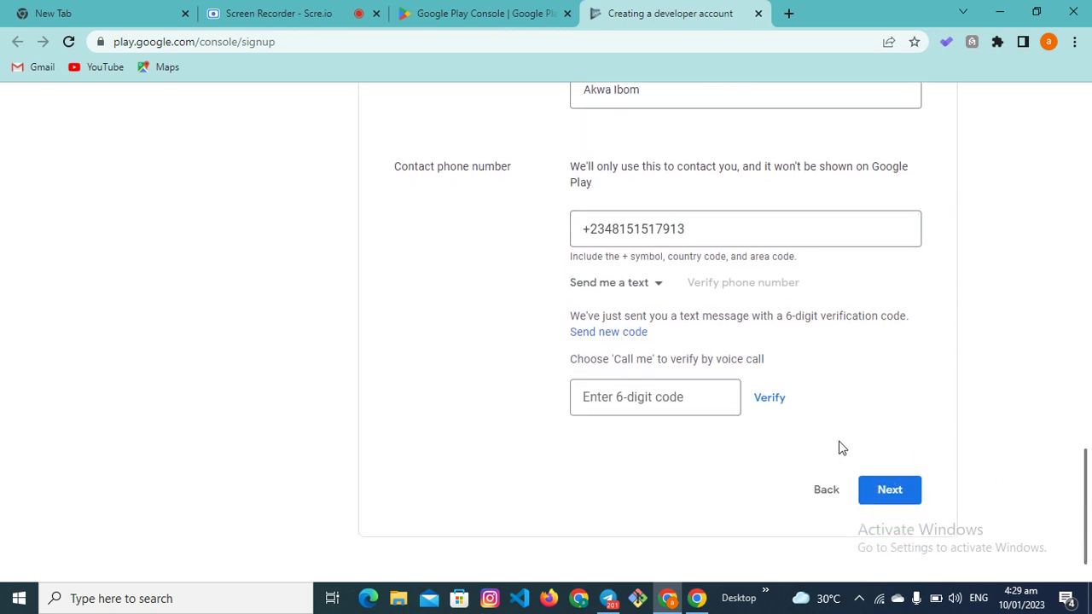
click(607, 399)
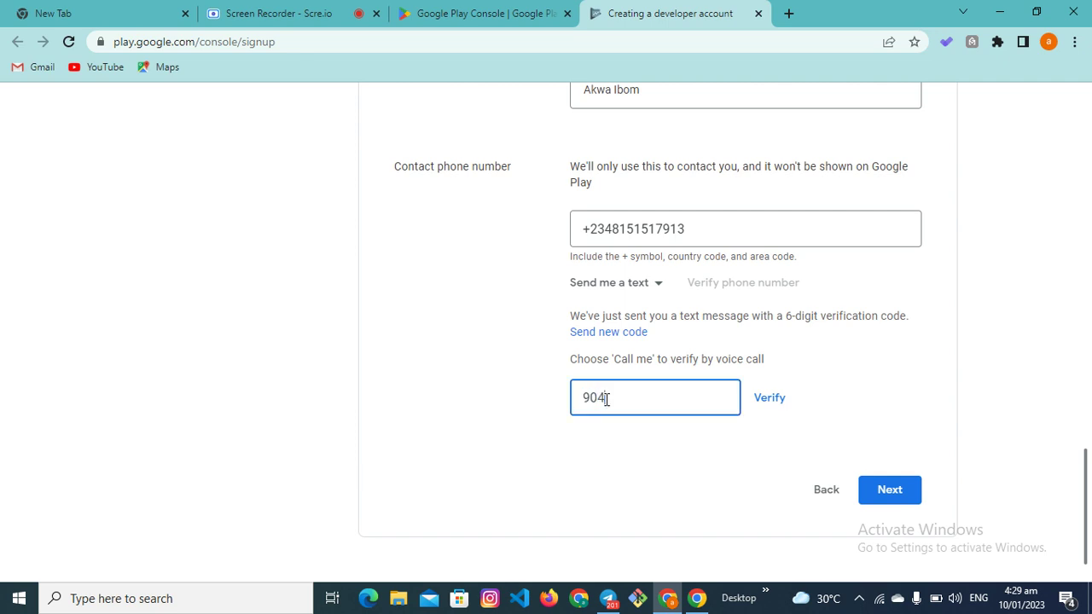
click(768, 399)
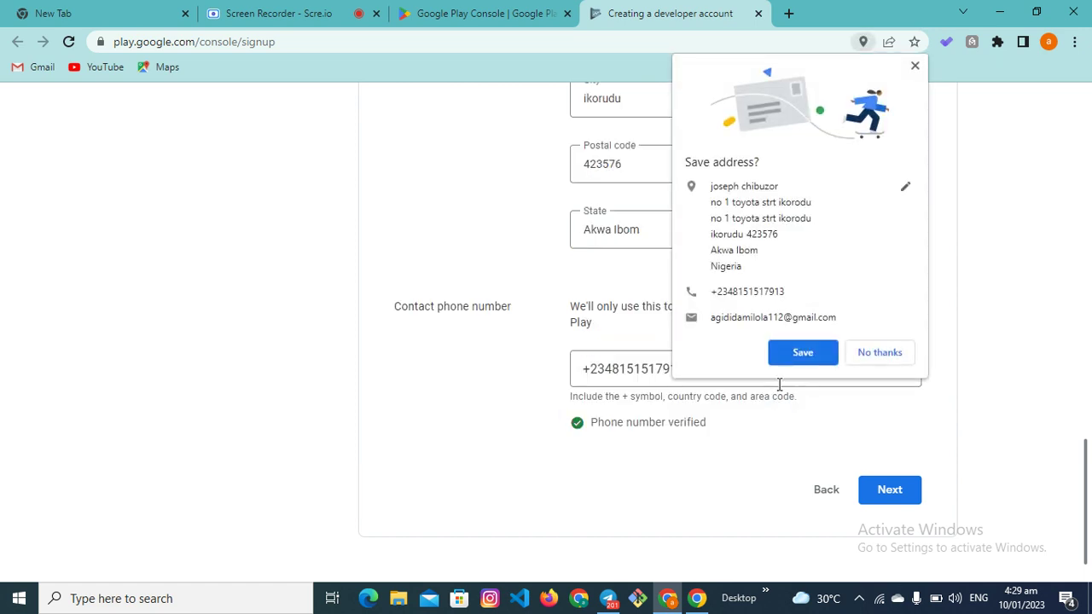
click(802, 352)
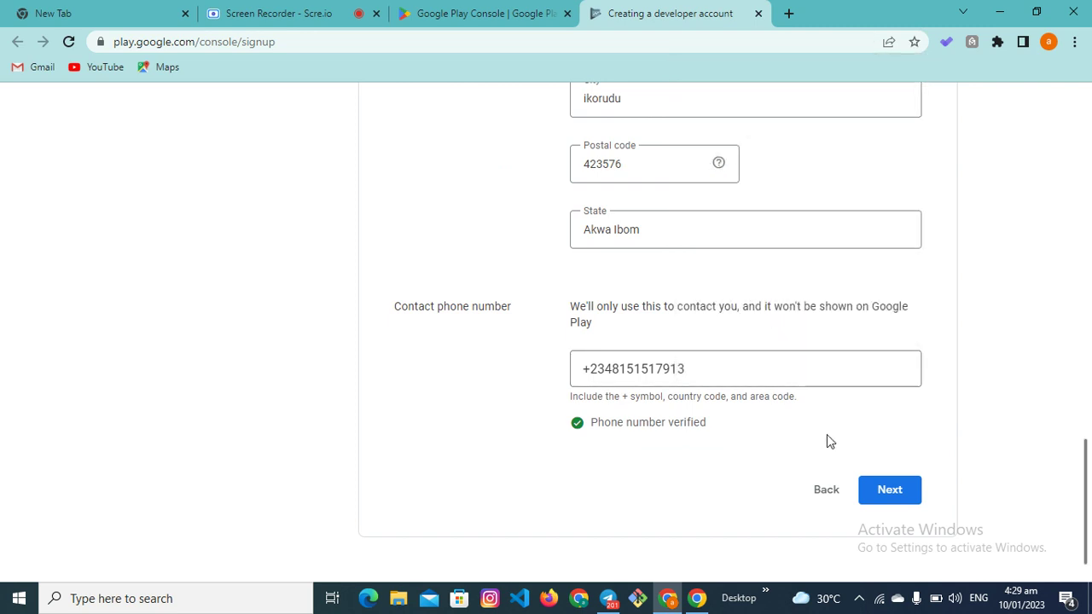
On the Apps step, set the number of planned apps to 2 - 5
click(890, 492)
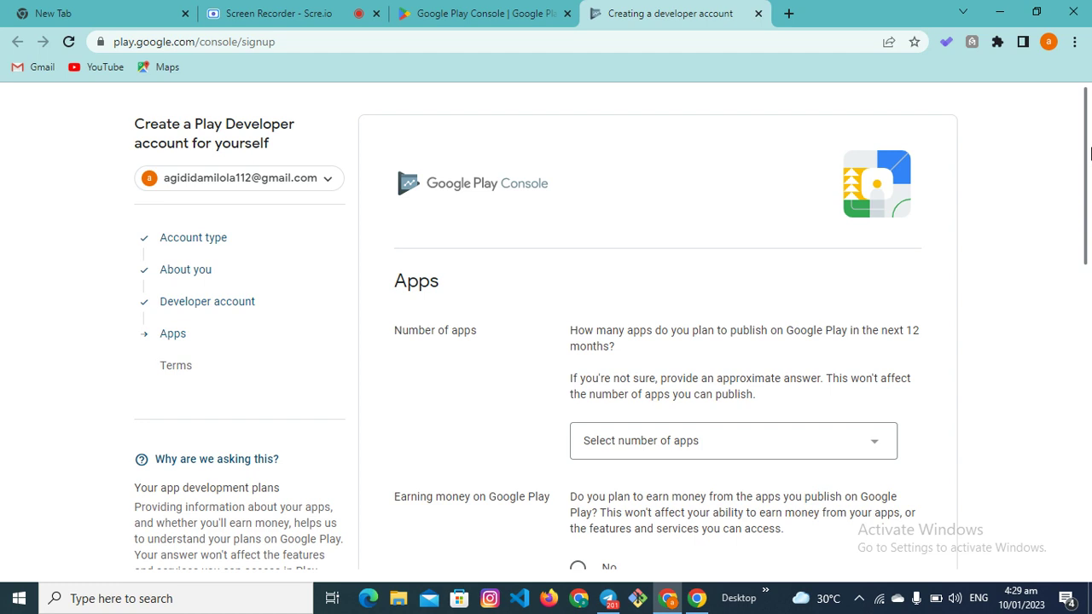
drag(1089, 151, 1089, 214)
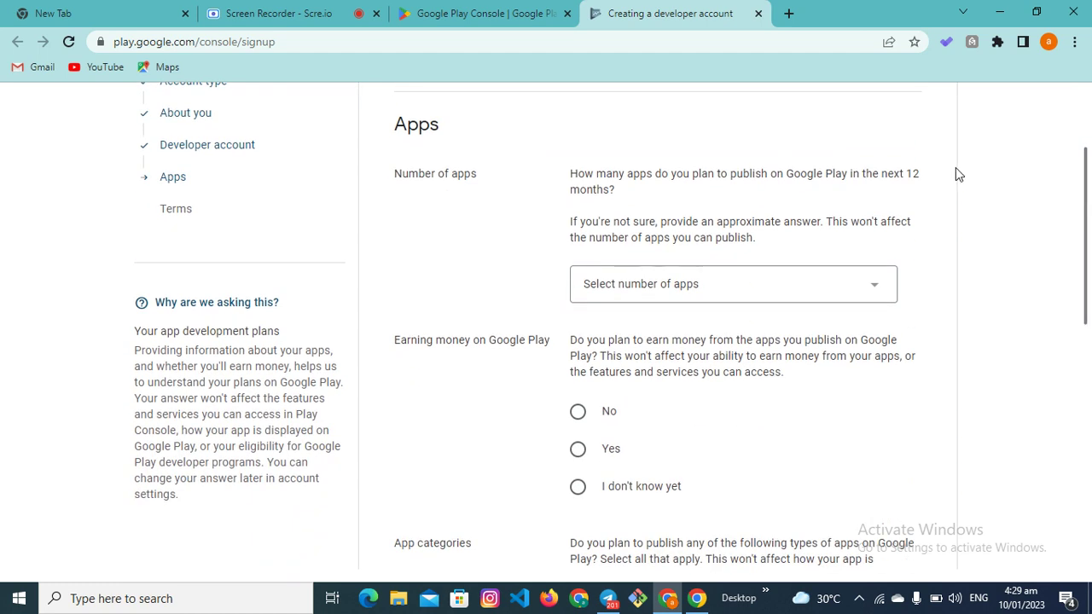
click(670, 285)
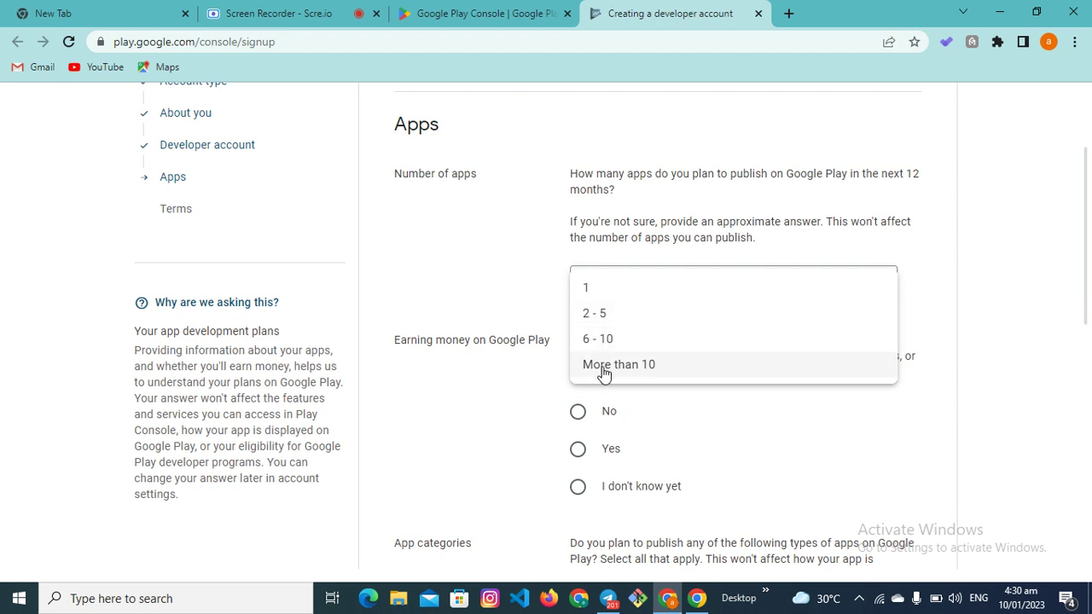
click(597, 313)
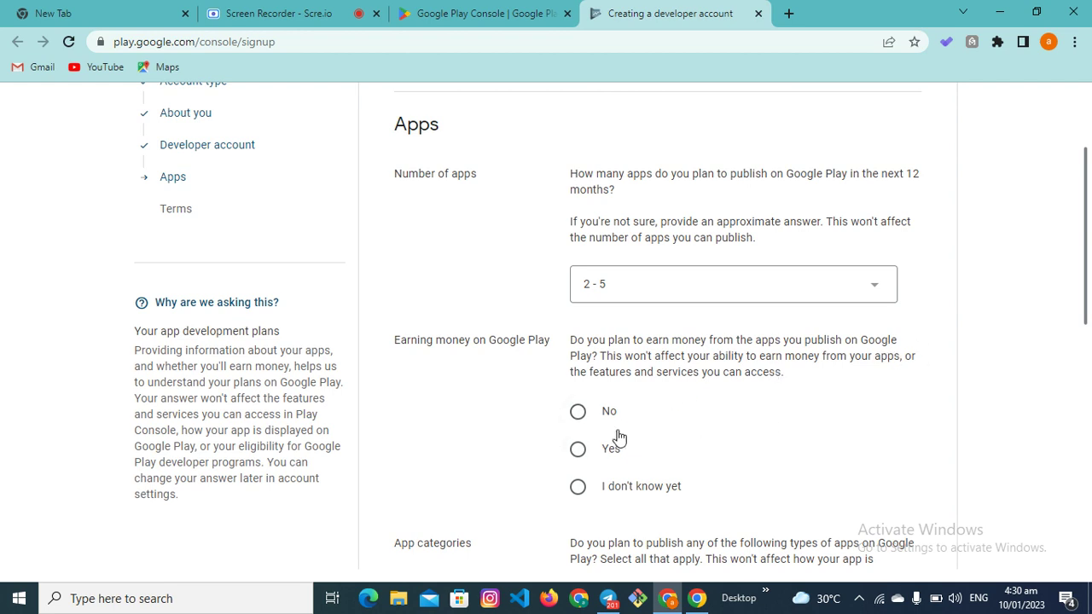
Answer Yes to earning via Ads, In-app purchases and Subscriptions; mark categories None of the above
click(579, 450)
drag(1089, 278, 1089, 356)
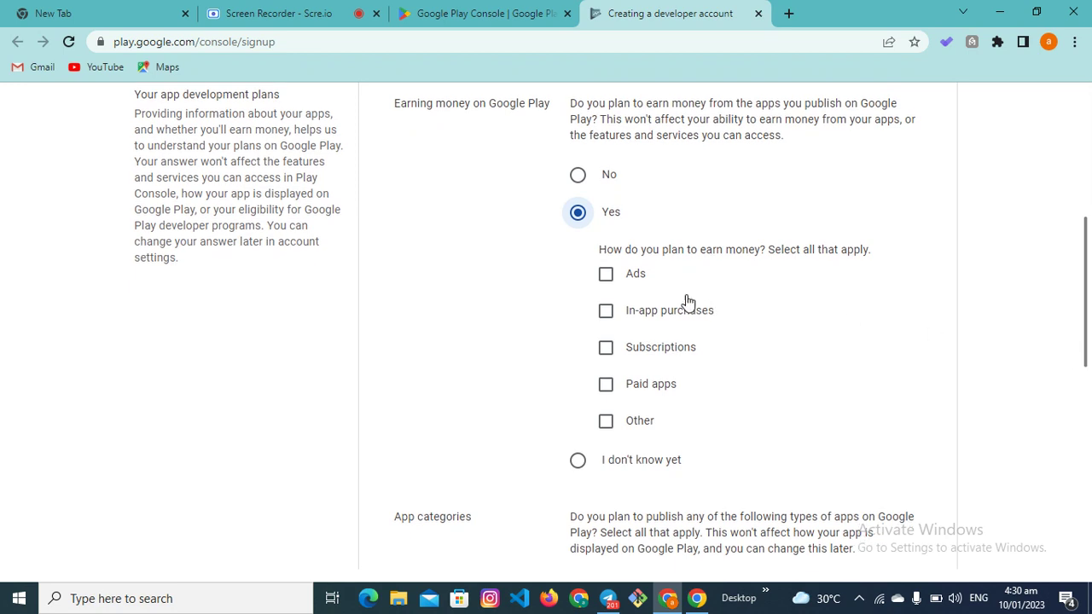
click(606, 277)
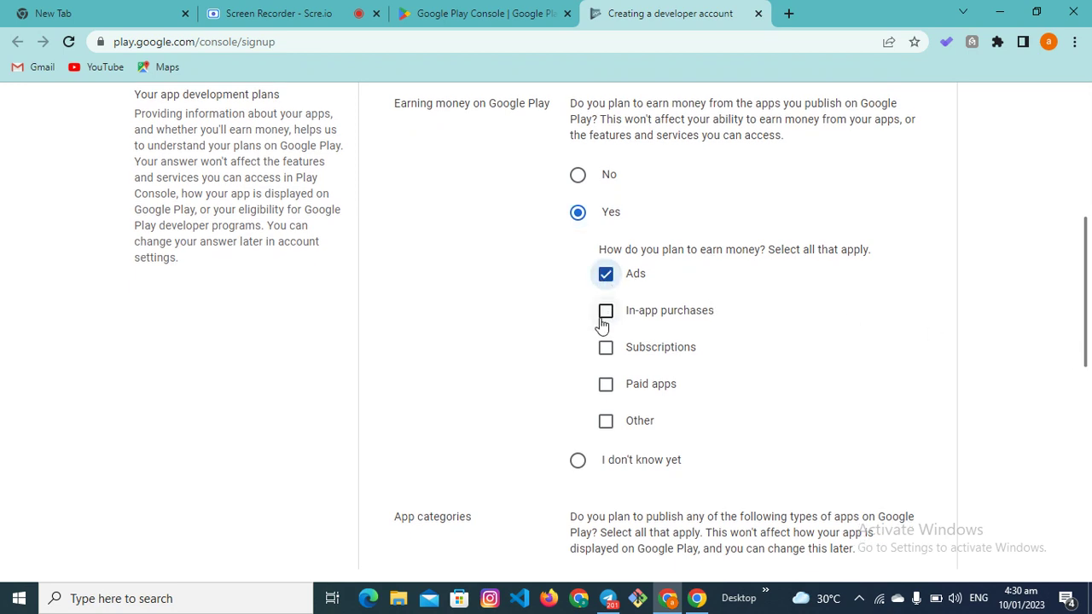
click(606, 312)
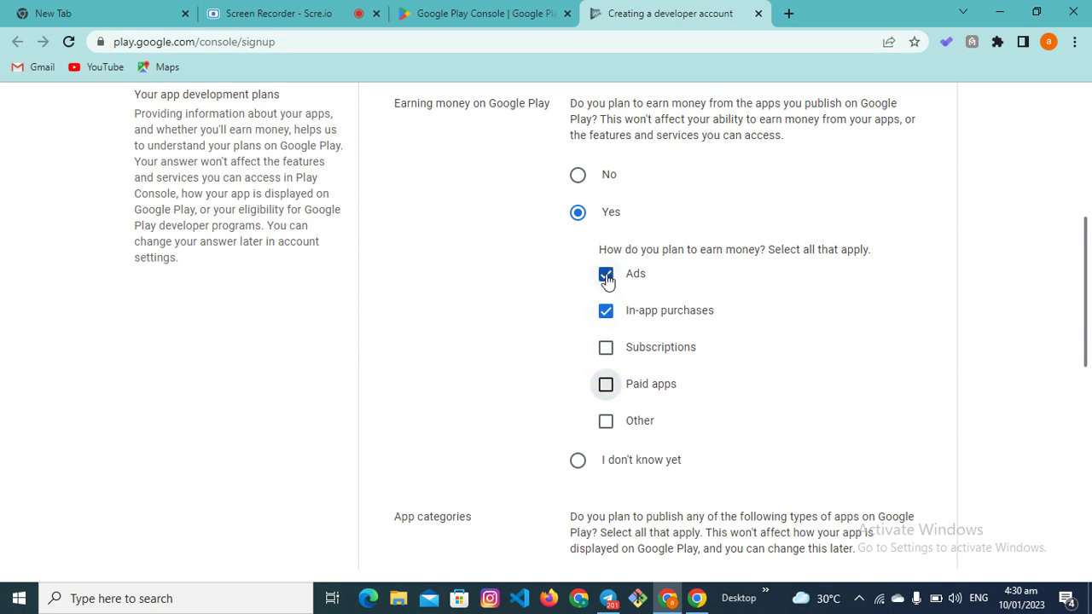
click(606, 349)
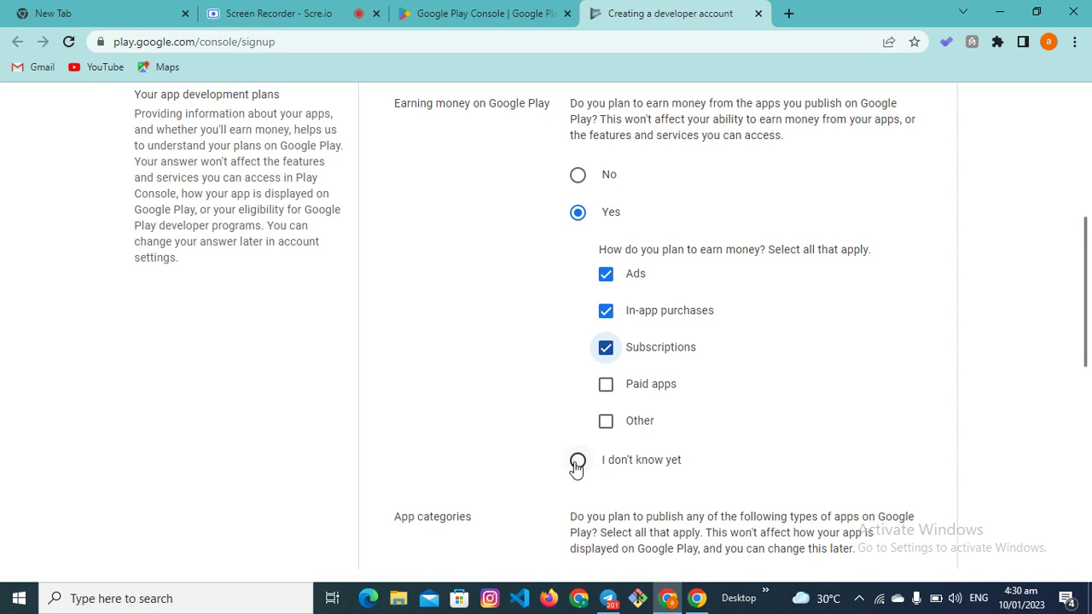
drag(1087, 351, 1089, 535)
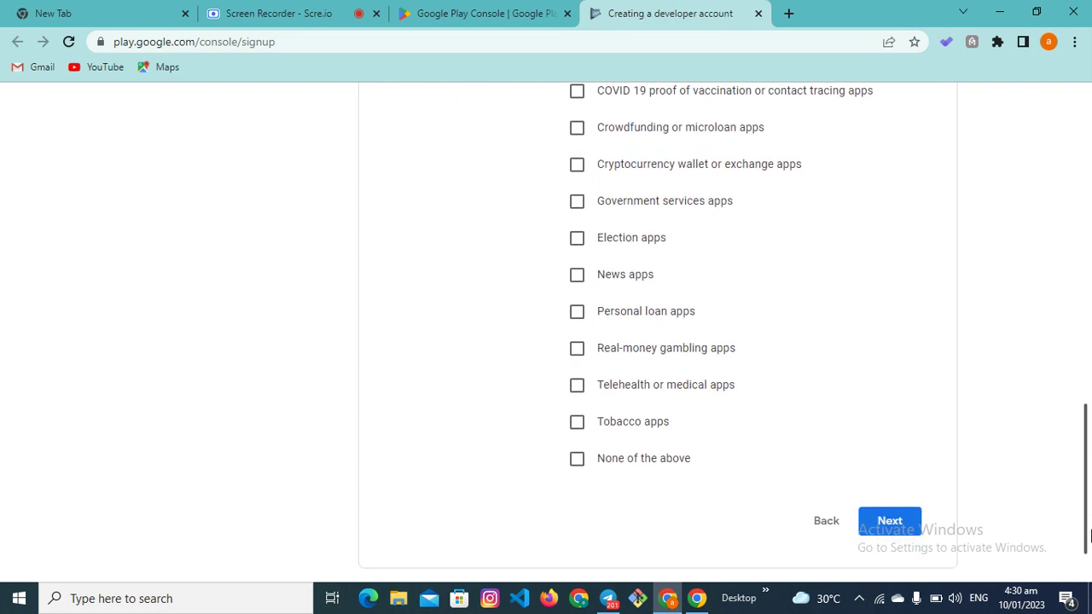
click(577, 460)
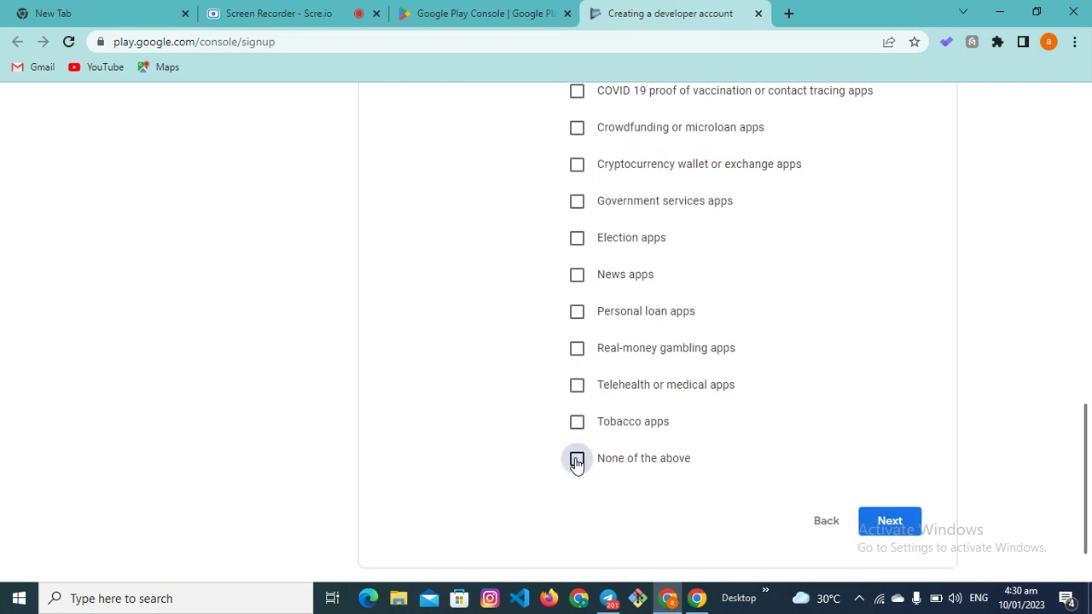
click(890, 522)
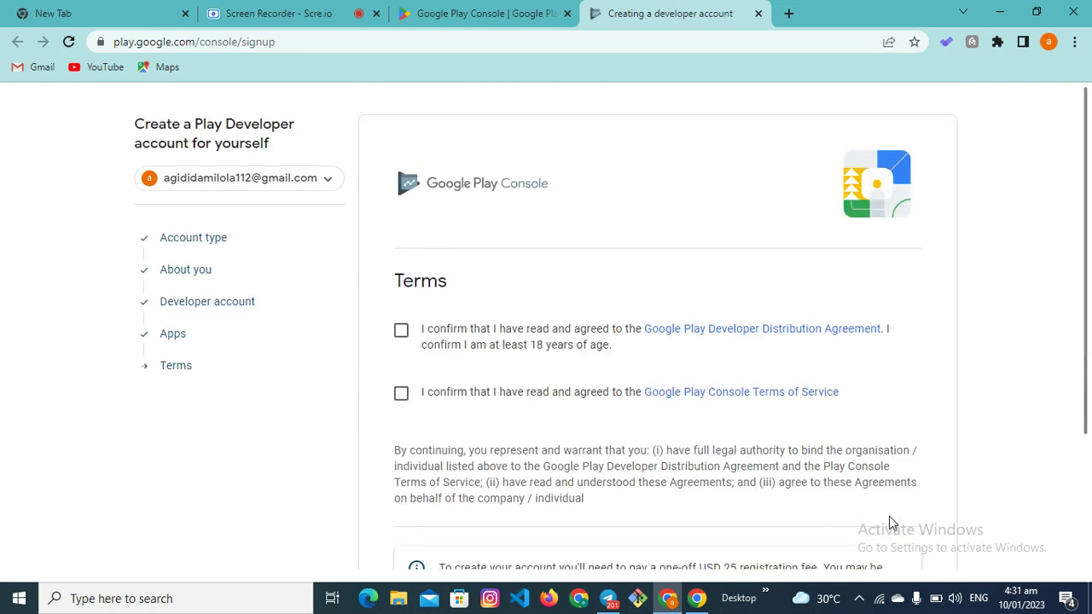
Accept the Developer Distribution Agreement and Play Console Terms of Service, then submit Create account and pay
click(401, 331)
click(403, 394)
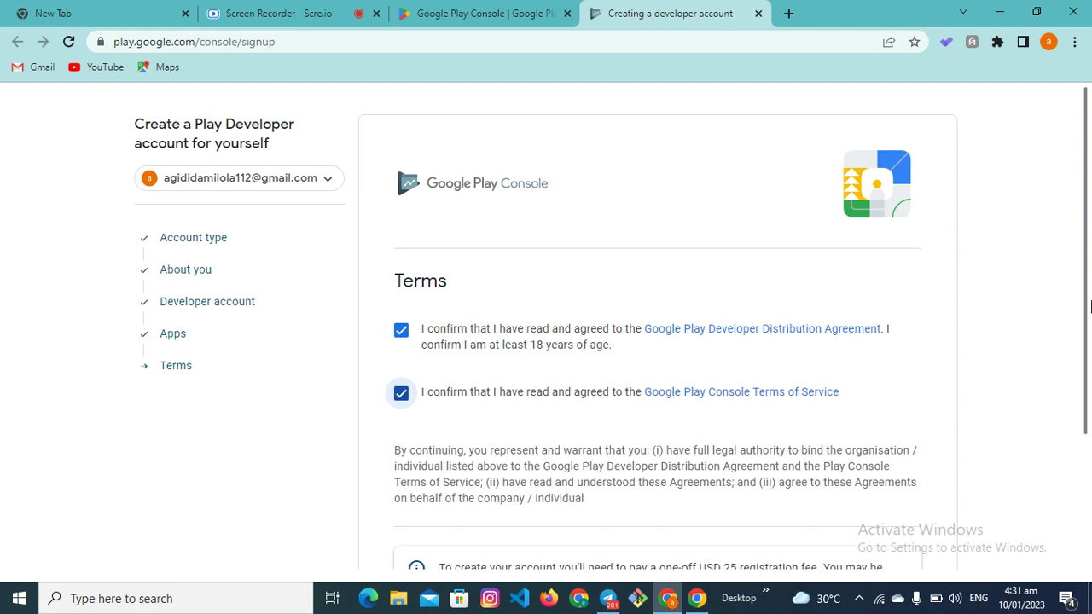
scroll(1090, 298, down, 2)
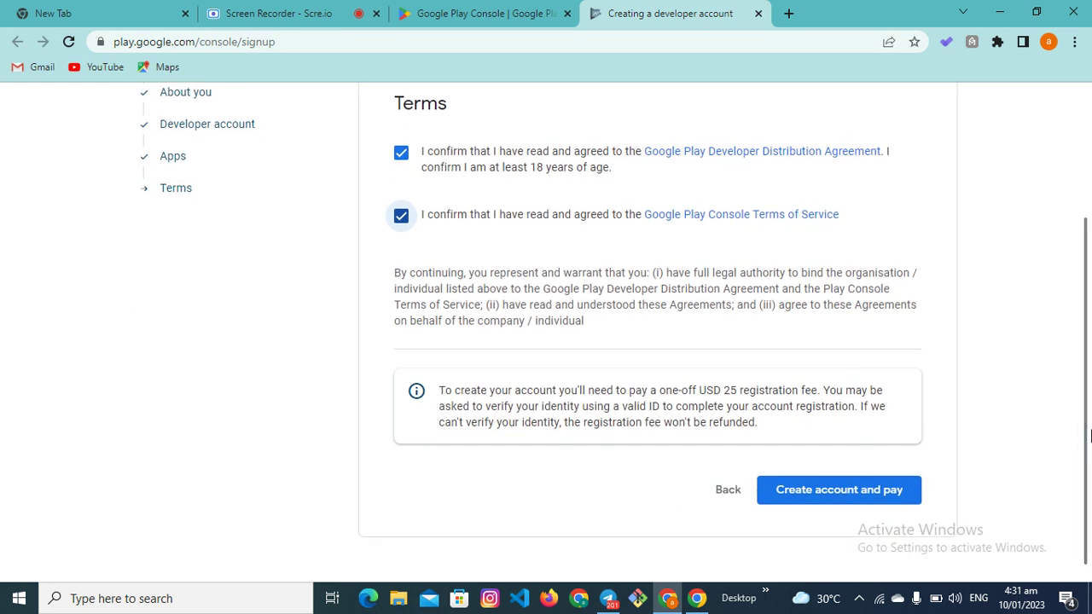
click(849, 497)
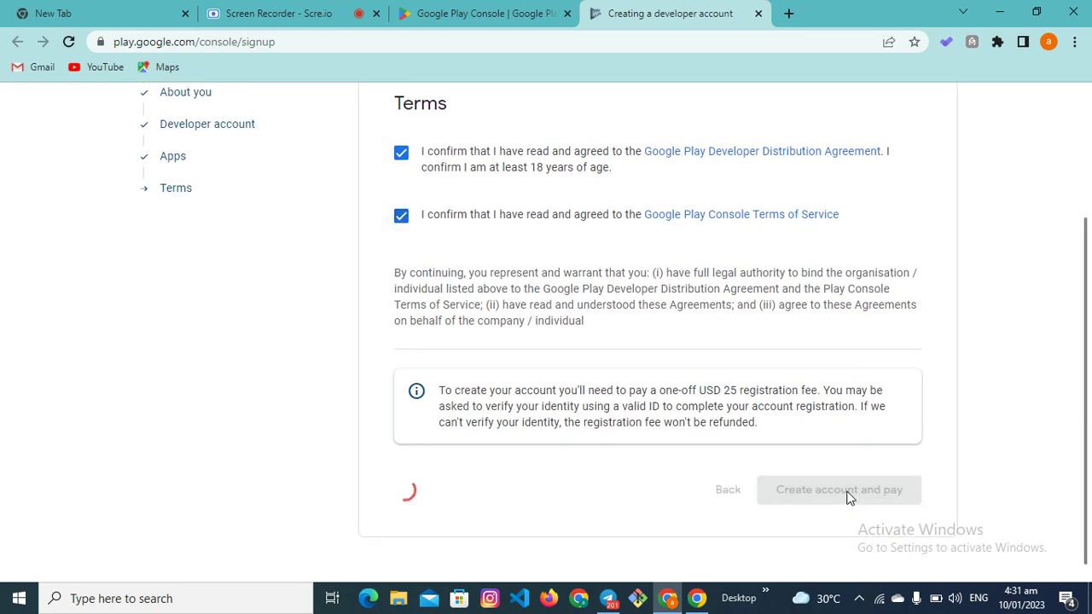